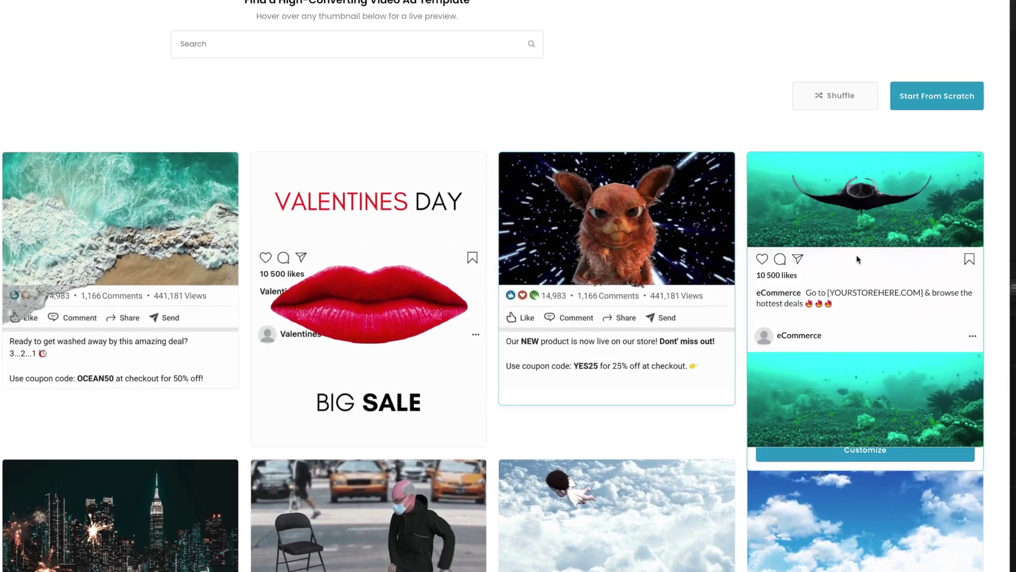
Step: Preview the ocean, Valentine's Day and eCommerce ad templates in the Featured Picks gallery
mouse_move(872, 268)
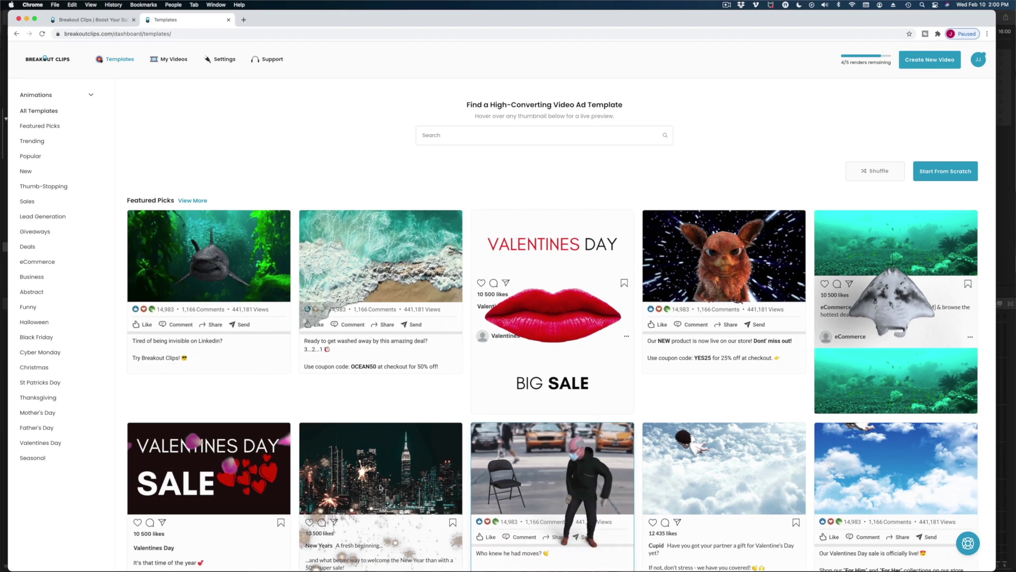
scroll(360, 489, "down", 3)
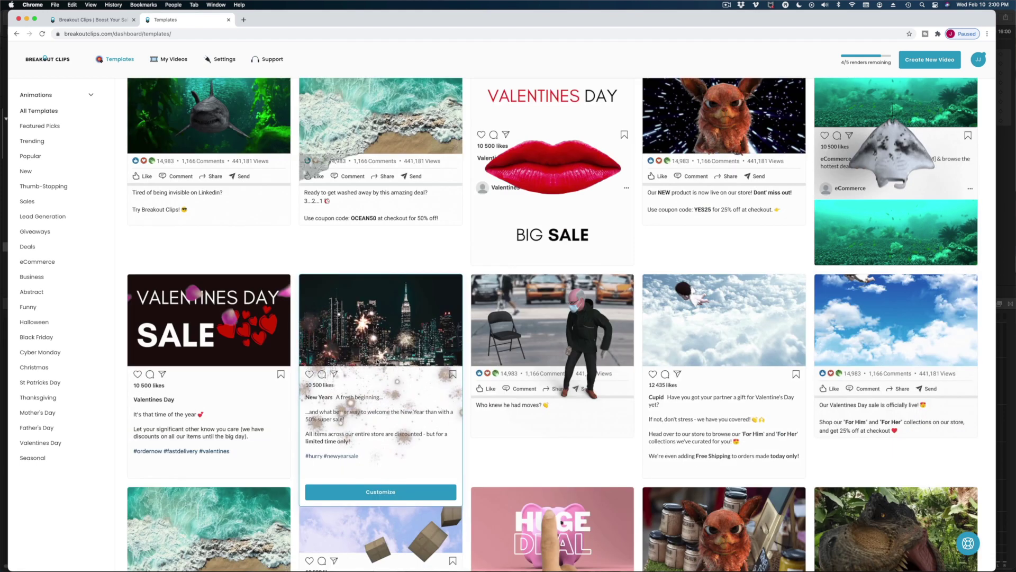
scroll(246, 340, "down", 2)
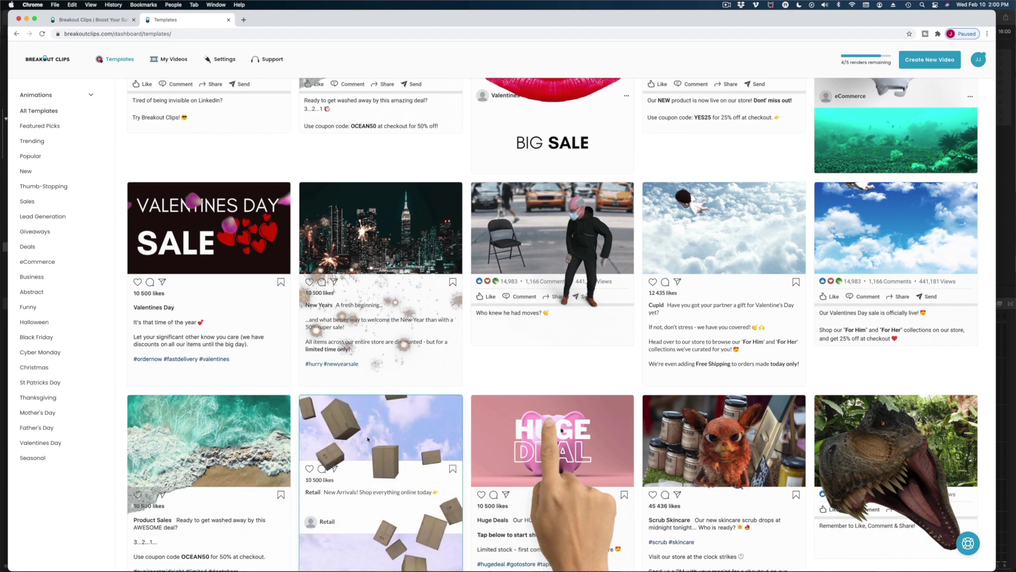
scroll(526, 438, "down", 1)
scroll(526, 439, "down", 1)
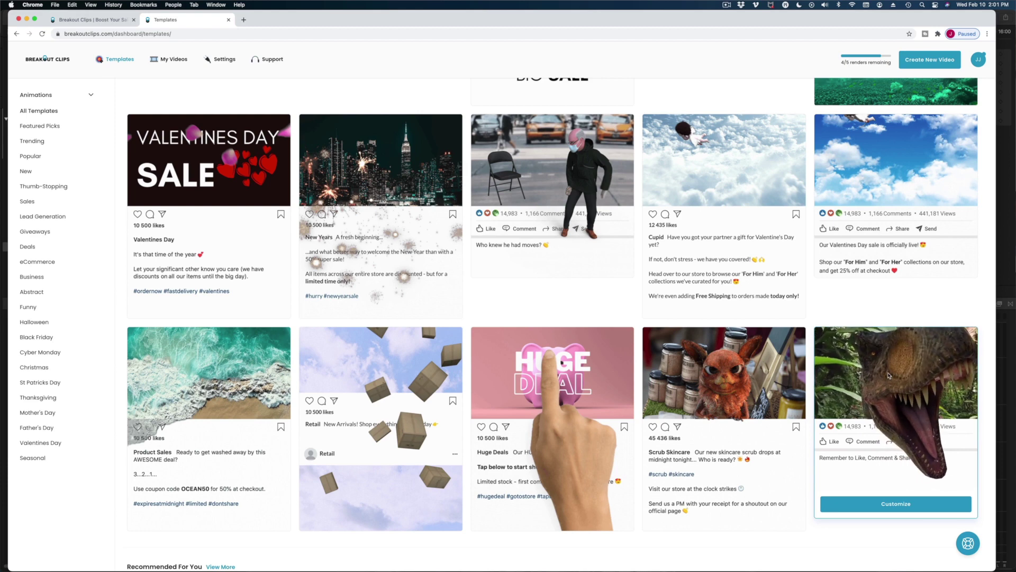
scroll(614, 403, "down", 5)
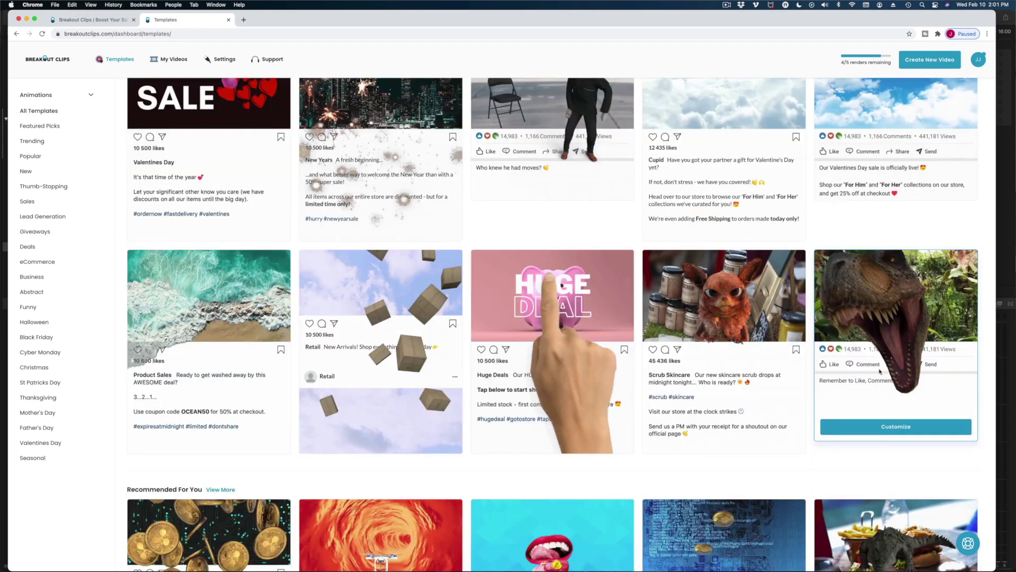
scroll(442, 326, "up", 10)
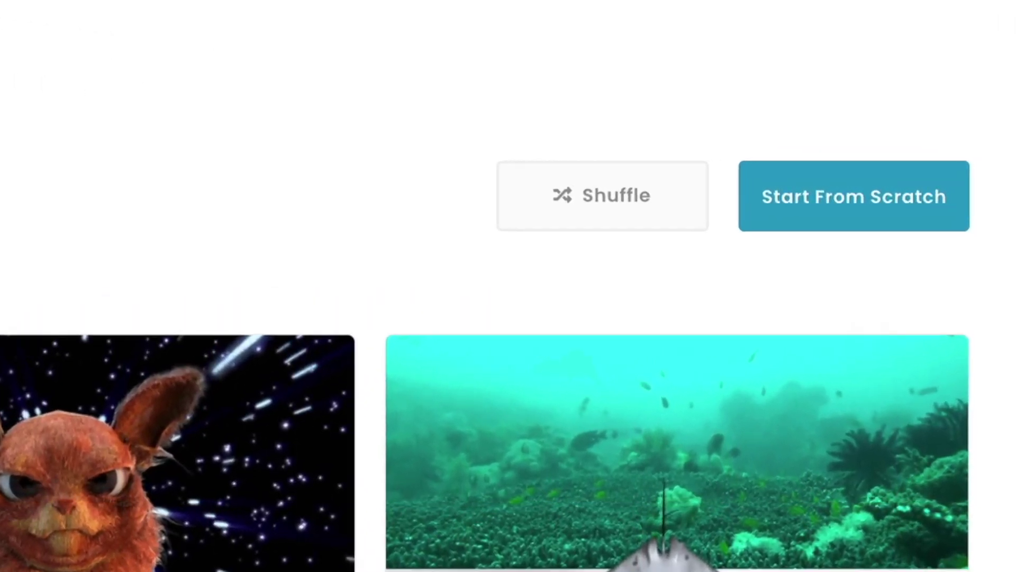
Step: Start a new video from scratch as a Facebook post using the Mobile UI
left_click(879, 197)
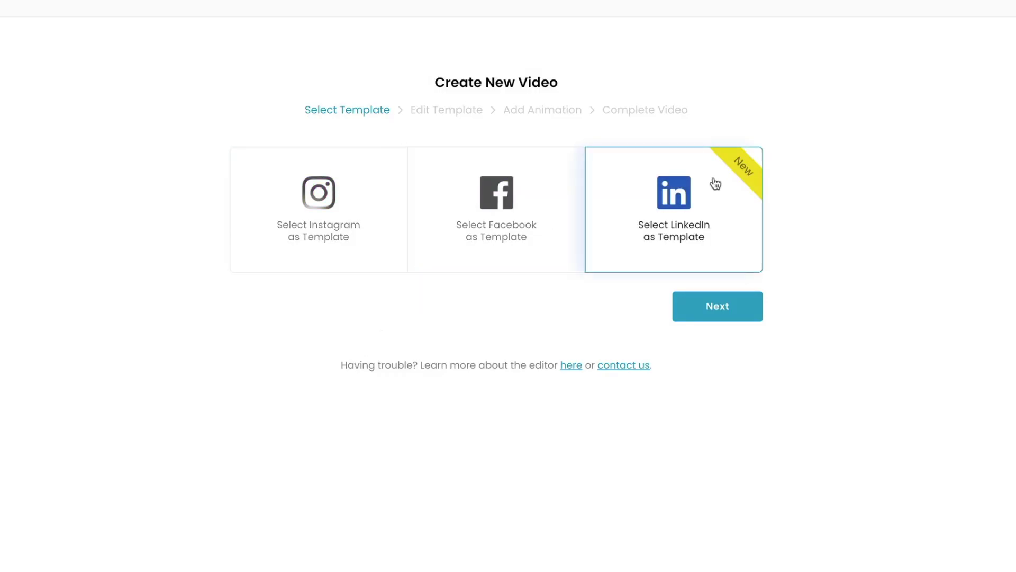
left_click(513, 200)
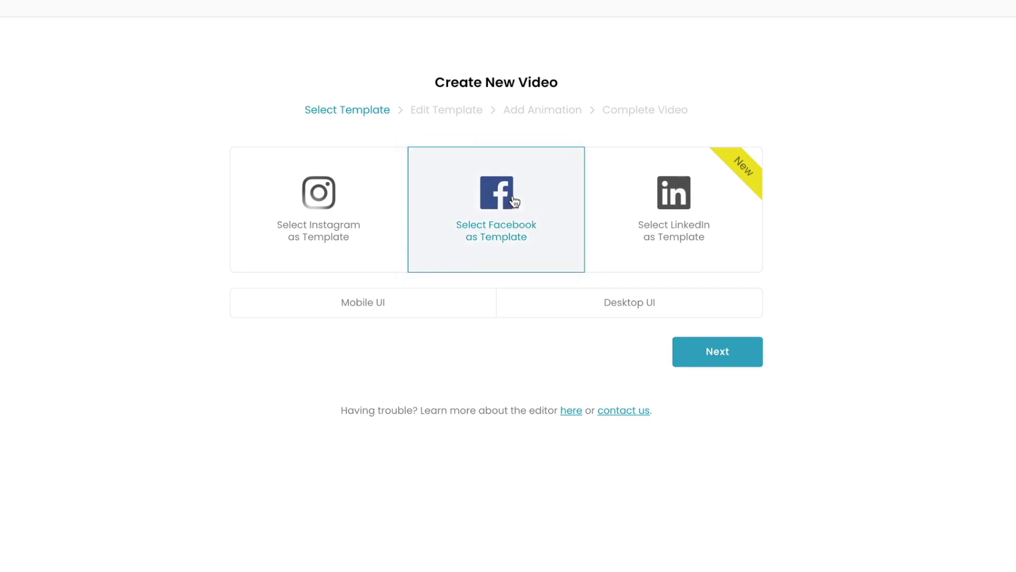
left_click(409, 313)
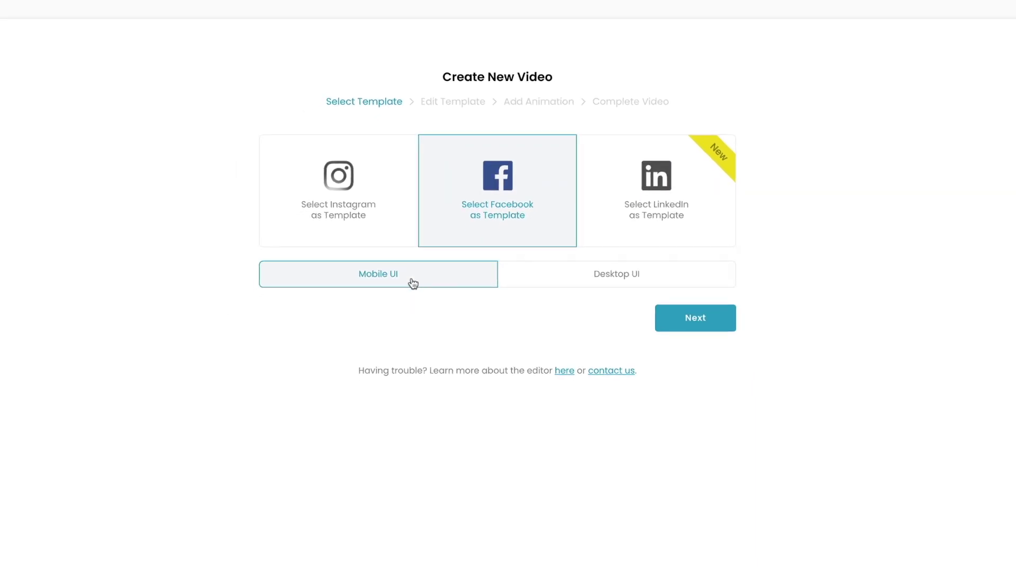
left_click(702, 317)
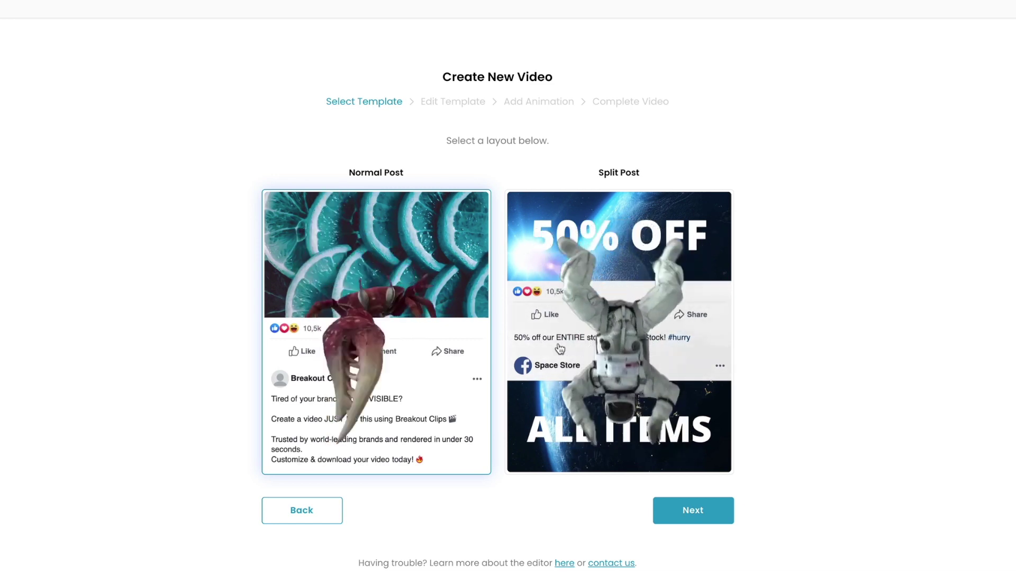
Step: Choose the Normal Post layout and browse stock videos and images for its media area
left_click(694, 508)
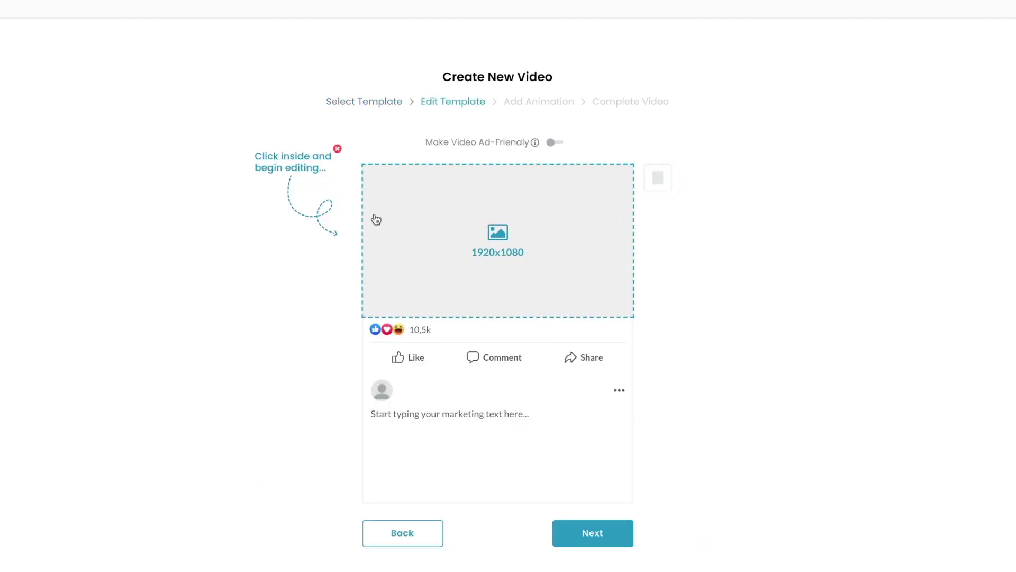
left_click(497, 242)
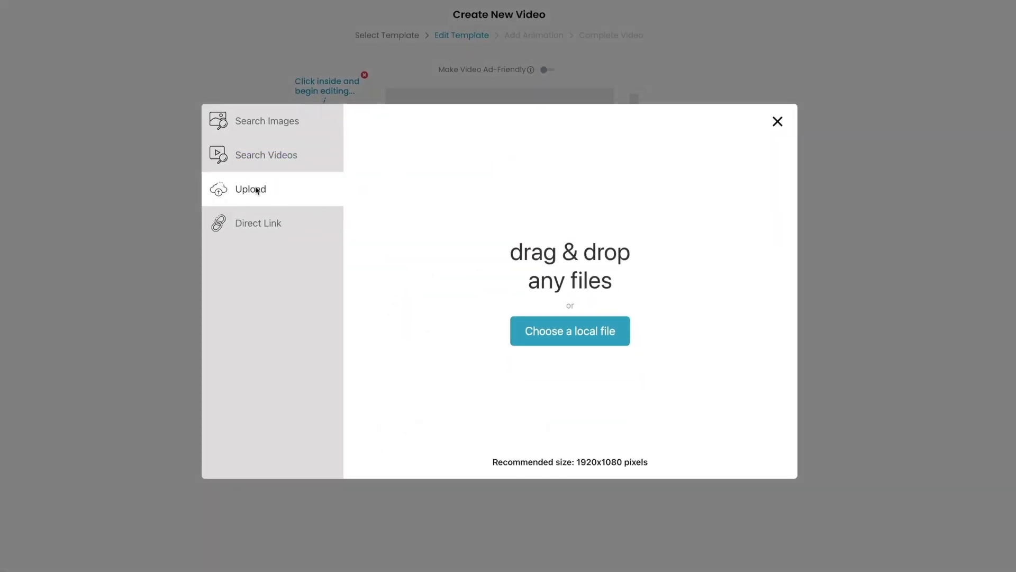
left_click(265, 159)
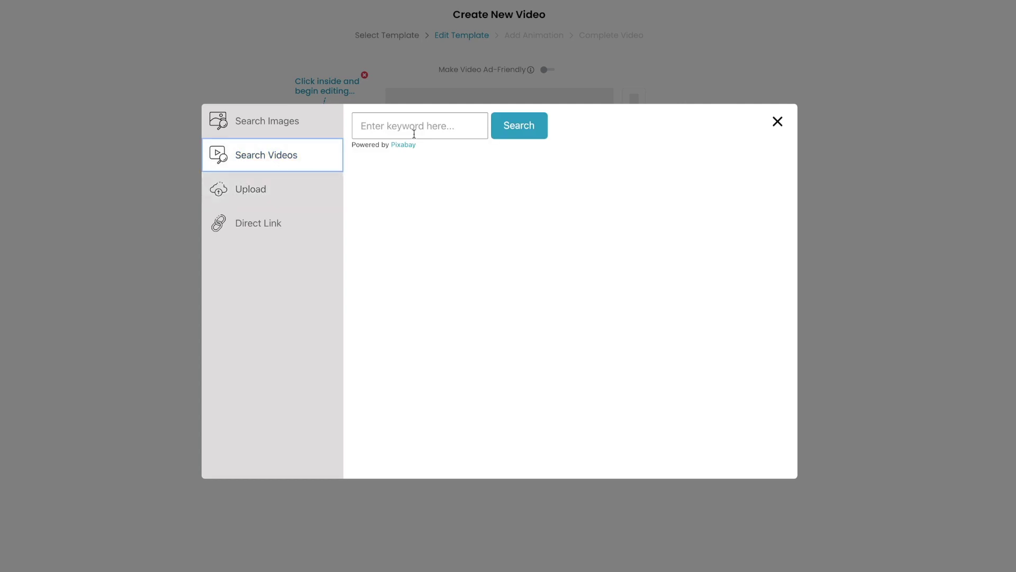
left_click(297, 132)
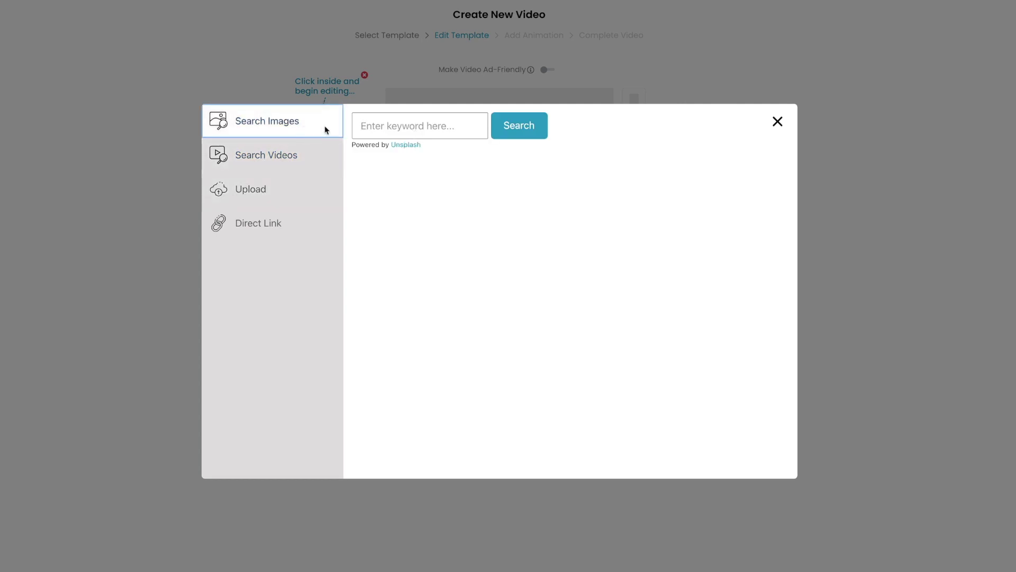
Step: Upload the aerial town clip as the post's background, then start choosing a profile picture
left_click(313, 204)
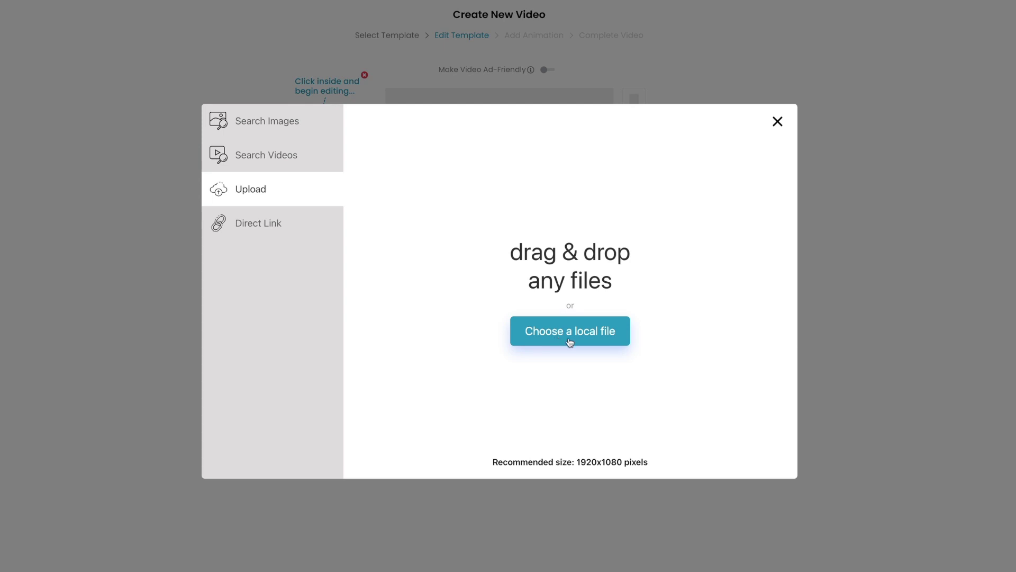
left_click(576, 339)
left_click(309, 128)
left_click(871, 487)
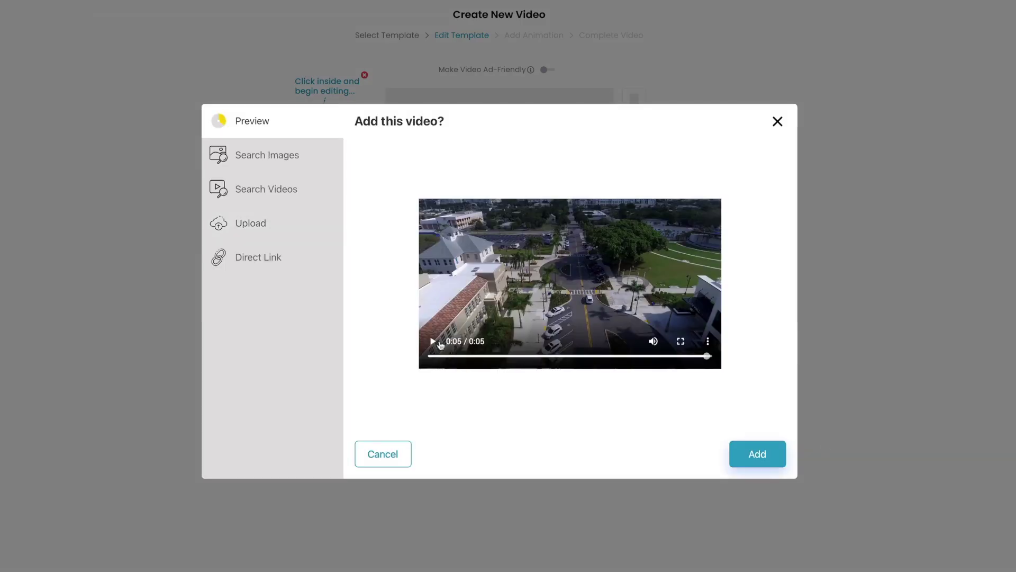
left_click(514, 362)
left_click(757, 454)
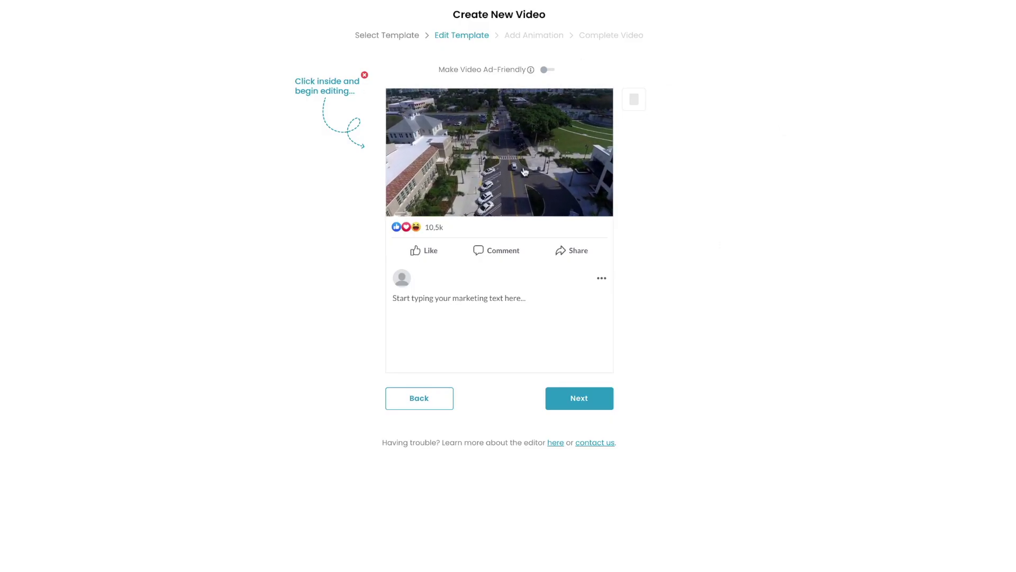
left_click(402, 280)
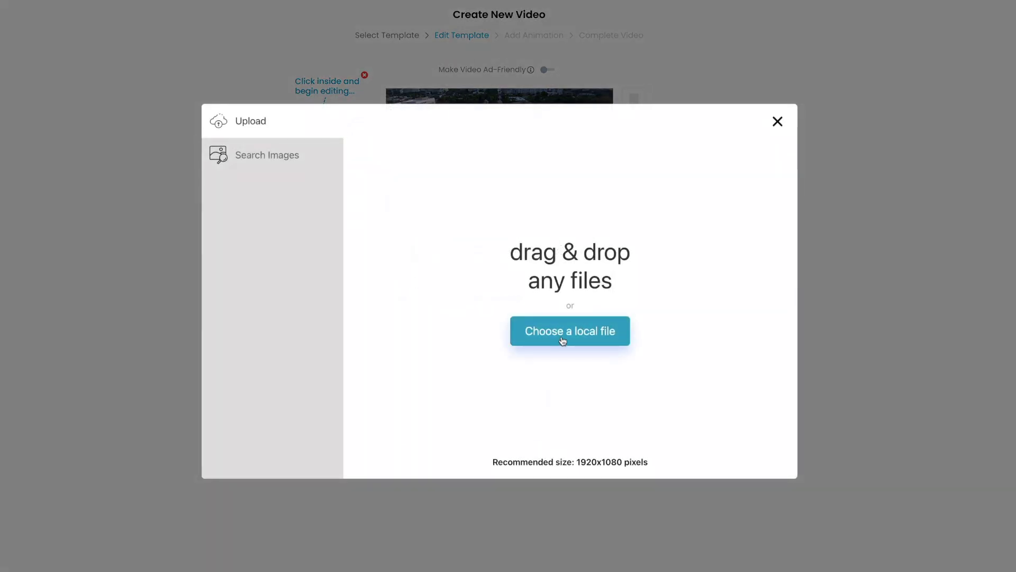
left_click(570, 331)
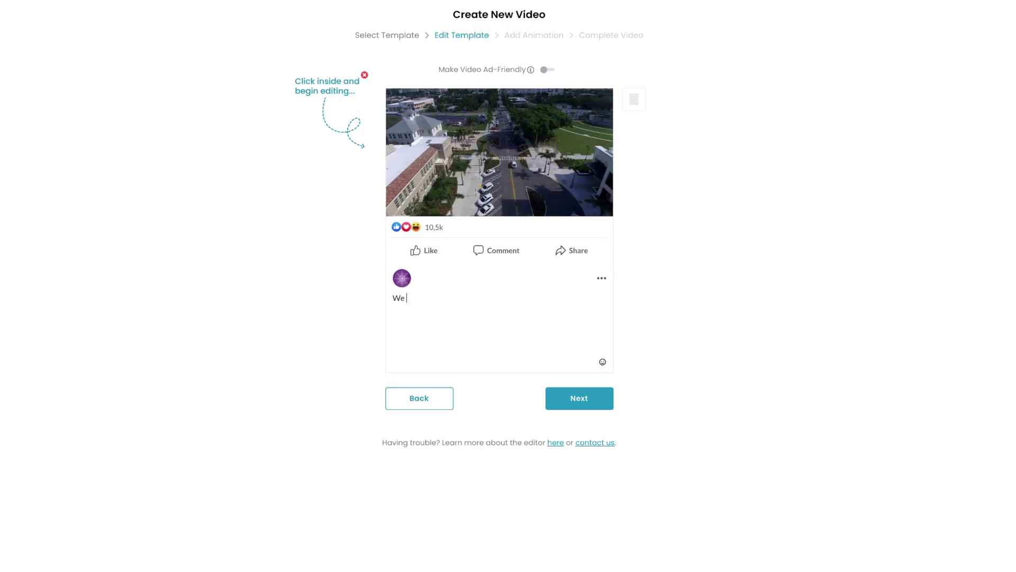
Step: Write the caption 'We deliver eye poppoing drone videos! Call us today!' followed by a phone number
type("deliver eye poppoing d")
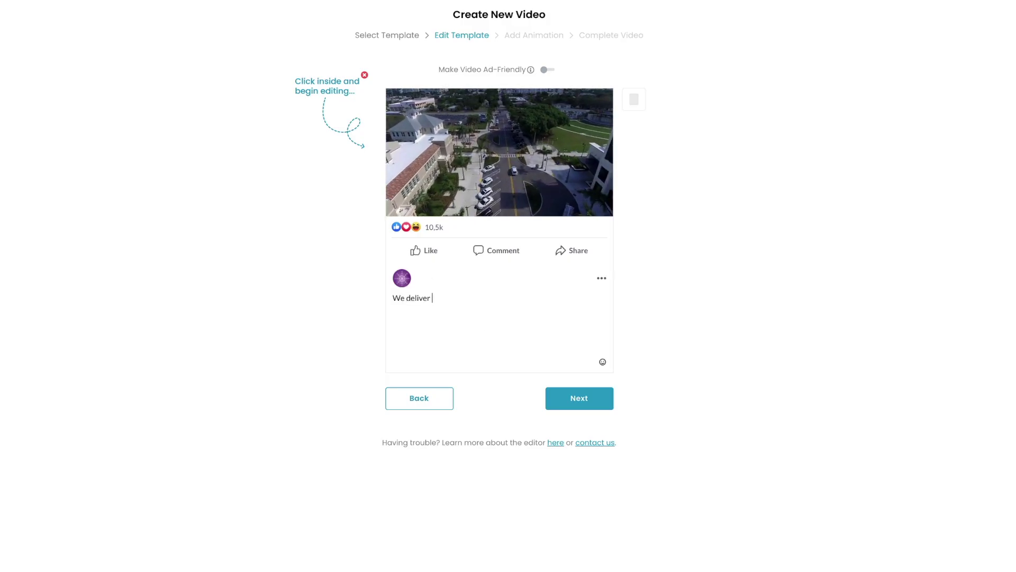
type("rone videos!")
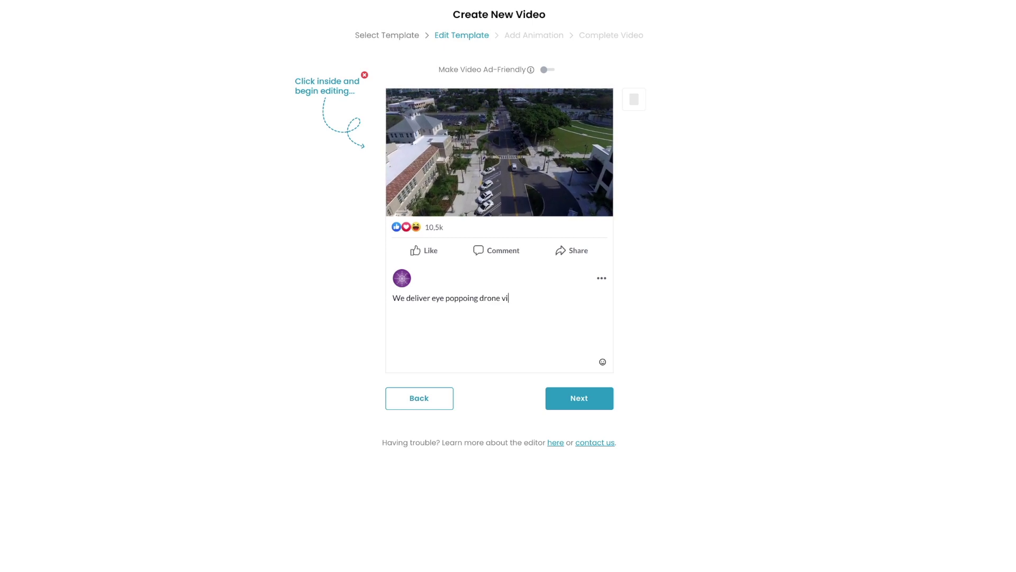
key("Return")
key("Return")
type("Call us today!")
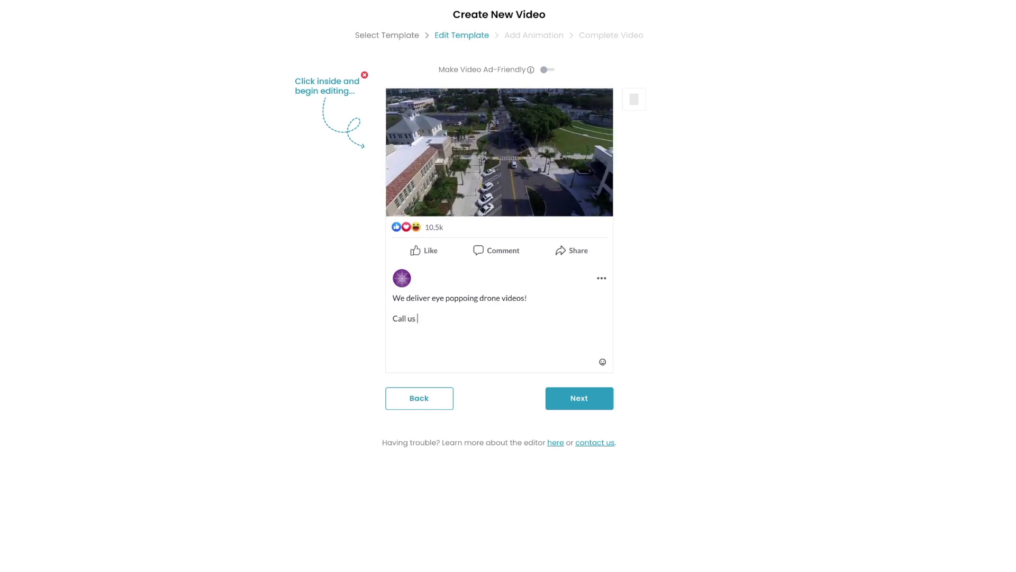
key("Return")
key("Return")
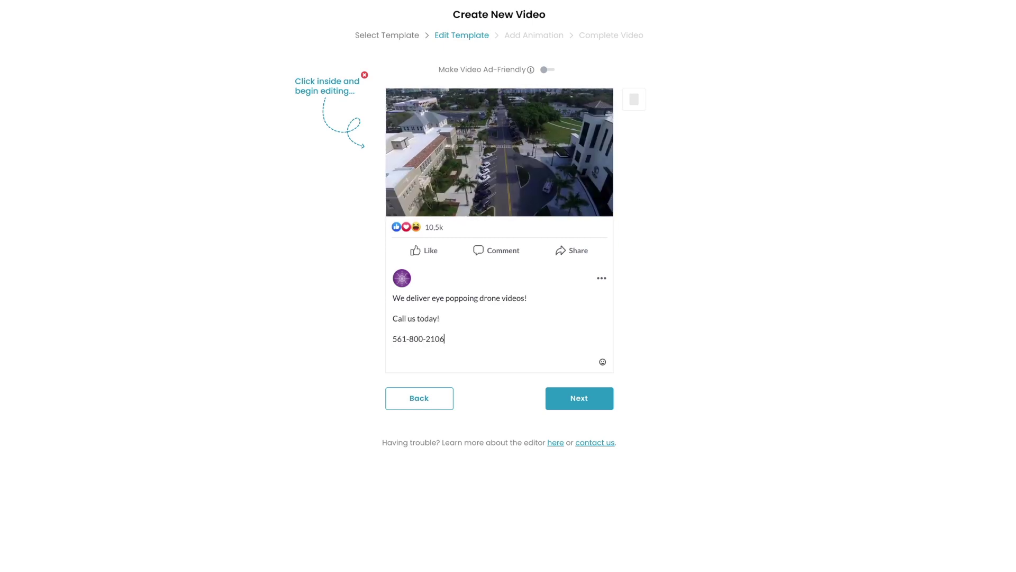
Step: Replace the placeholder username with the page name Plum Productions
double_click(415, 278)
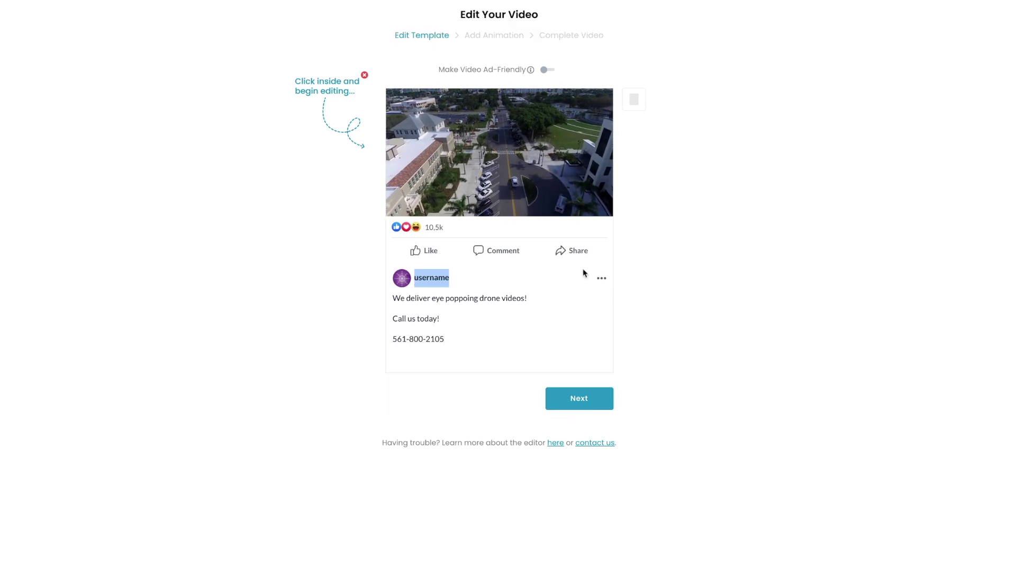
type("Plump")
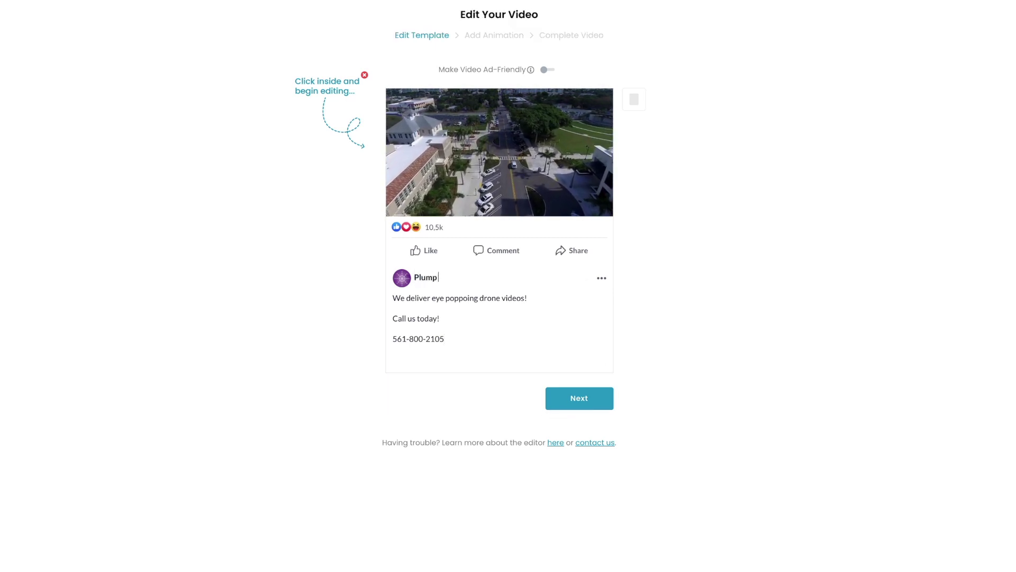
key("BackSpace")
type("Productions")
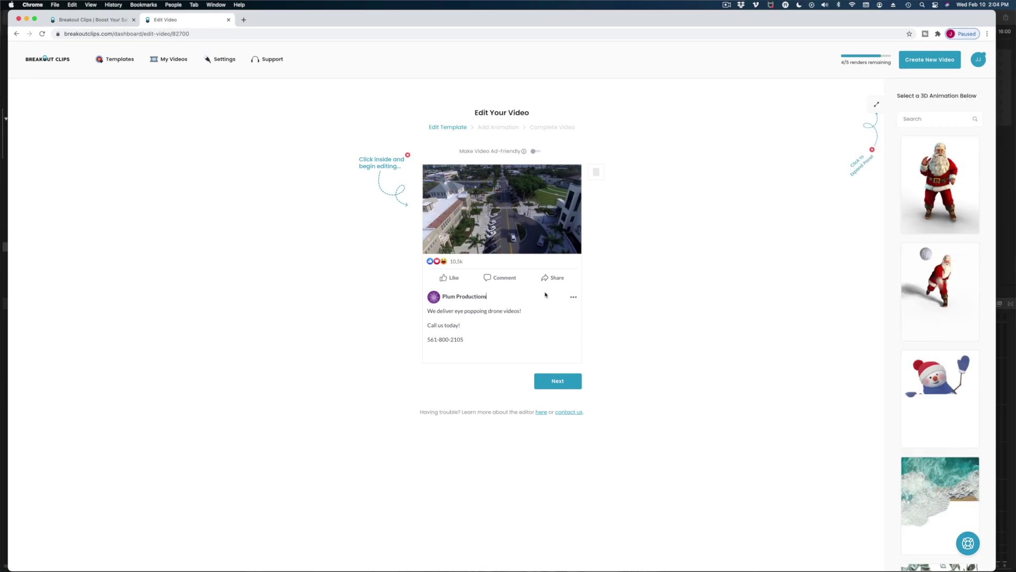
Step: Search the 3D animations for 'drone' and apply the drone-carrying-a-package animation
mouse_move(965, 290)
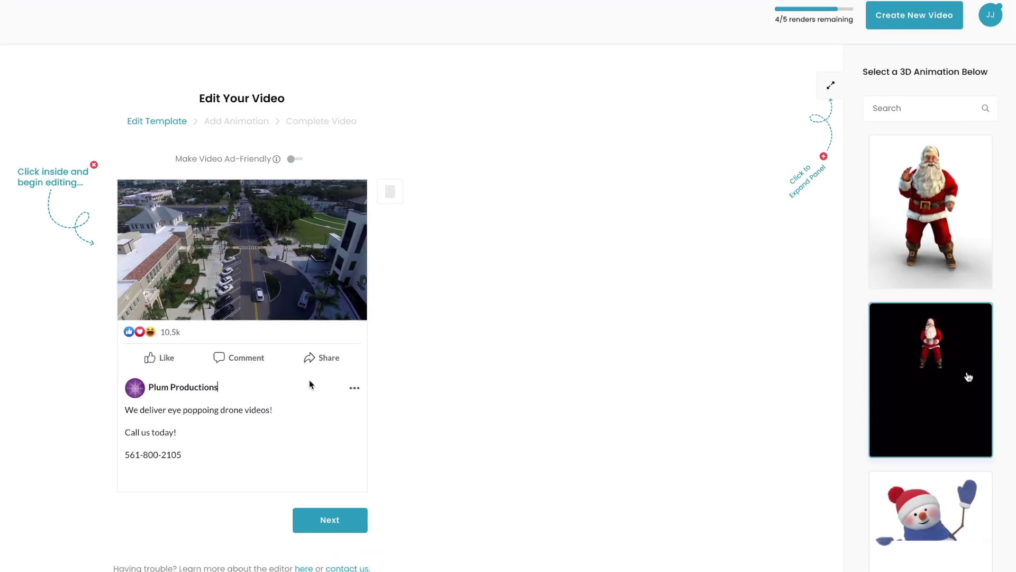
scroll(968, 377, "down", 5)
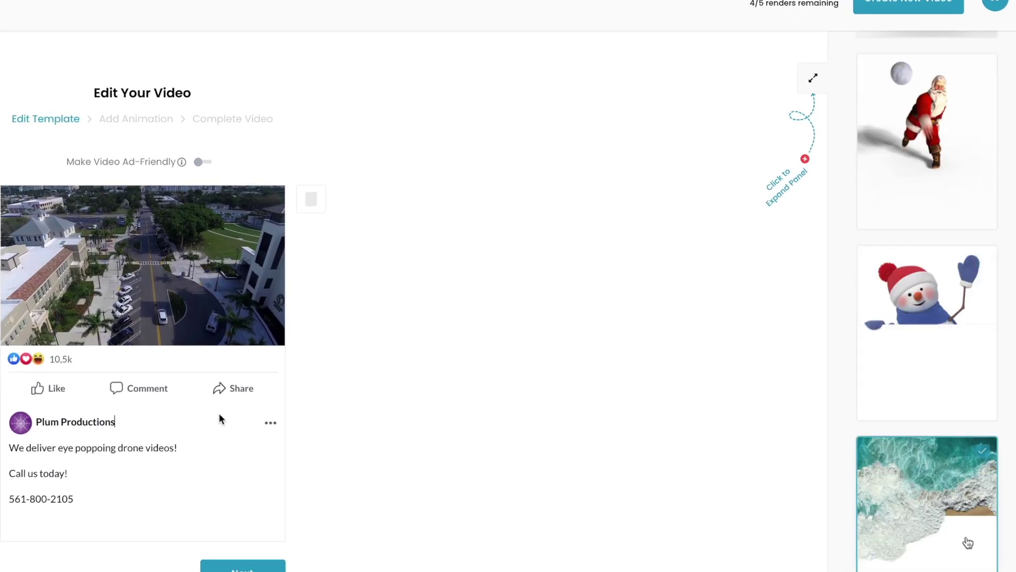
scroll(964, 538, "down", 5)
scroll(940, 504, "down", 15)
scroll(979, 304, "up", 15)
scroll(979, 303, "up", 8)
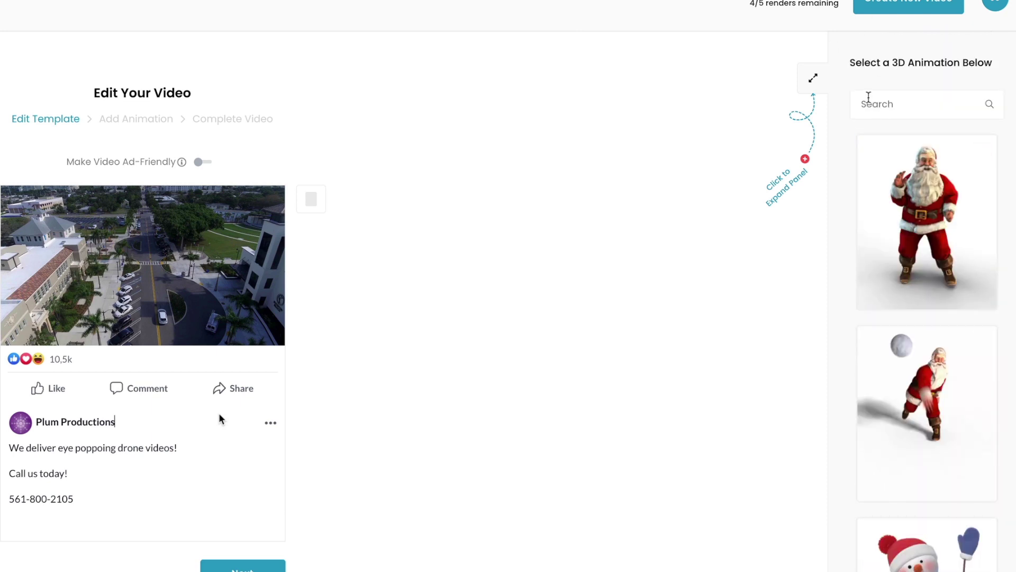
type("rone")
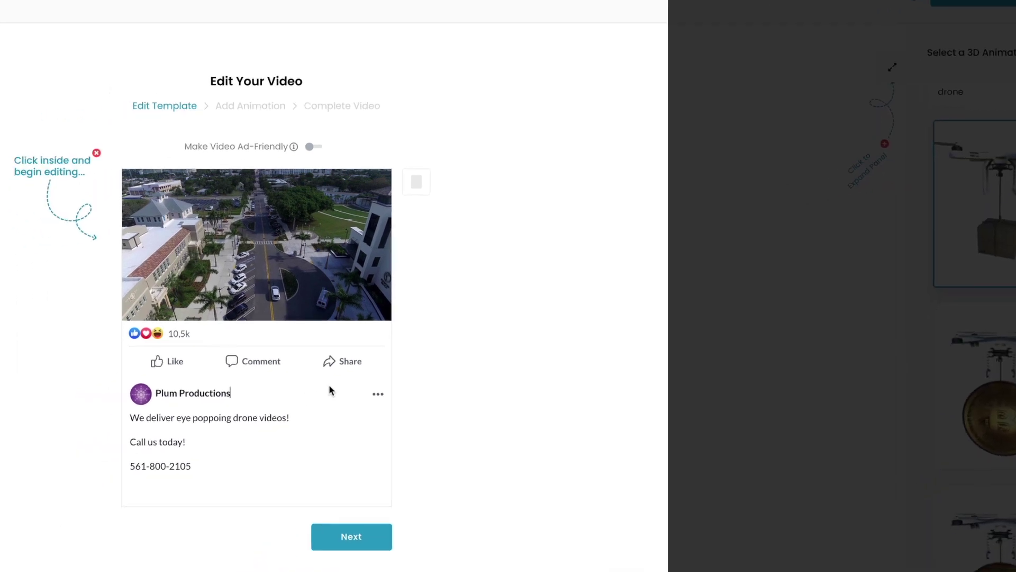
left_click(519, 490)
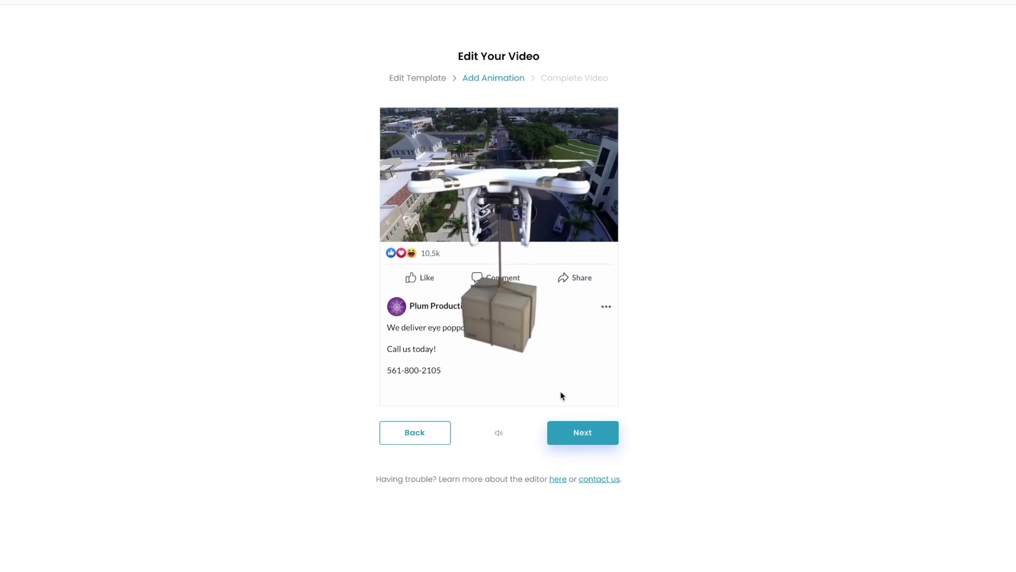
Step: Keep Animation Sound Effect as the video's audio and proceed to the Complete Video step
left_click(586, 432)
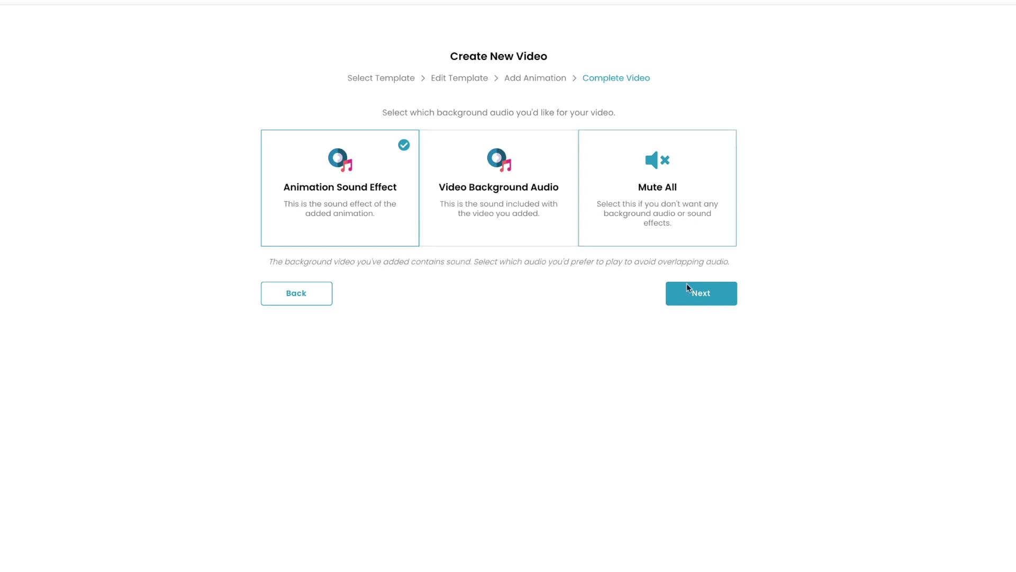
left_click(695, 297)
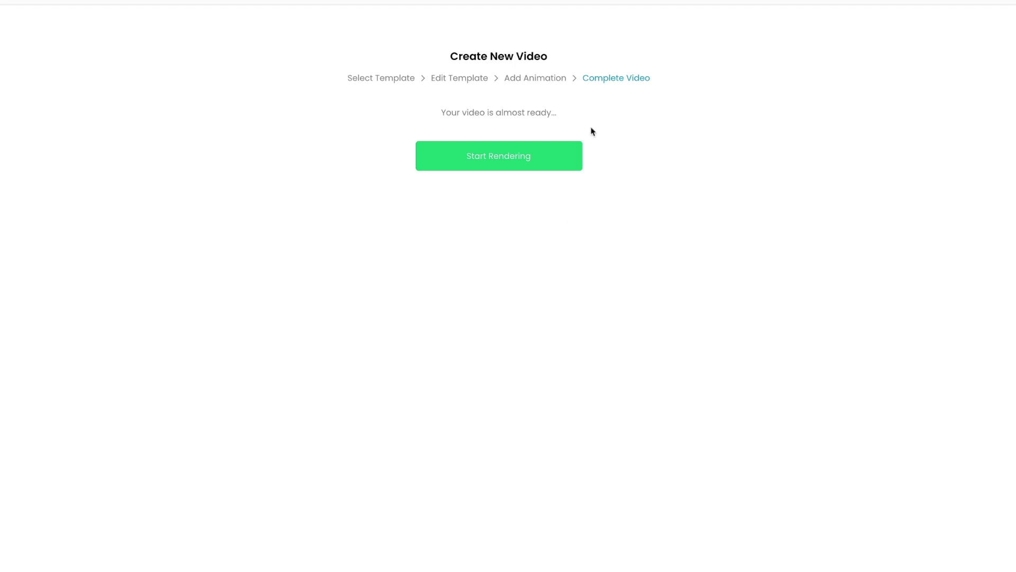
Step: Render the Social Post #2 drone video until it reaches 100%
left_click(495, 155)
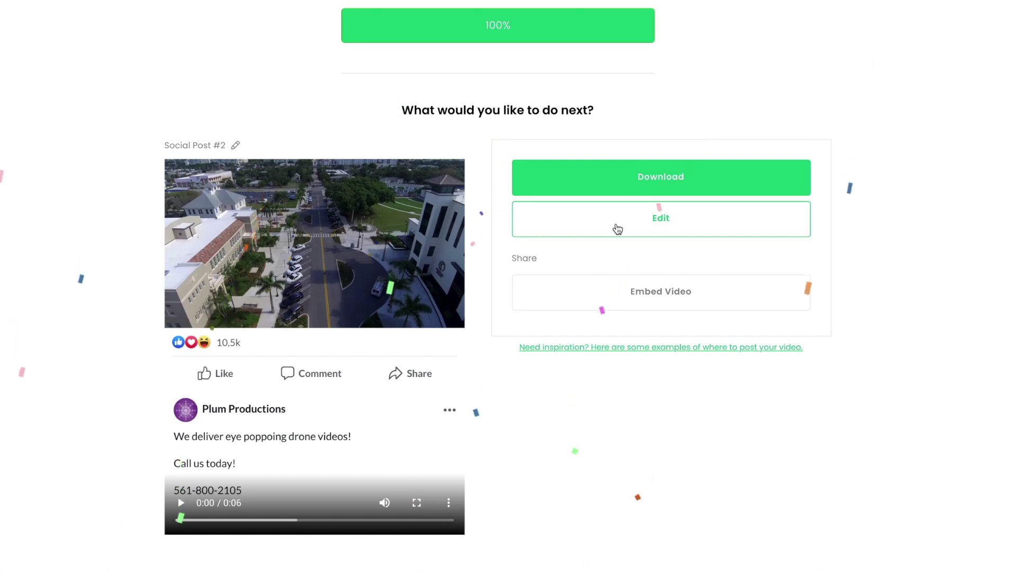
Step: Show the iframe embed code, then download the video as Social Post #2 (1).mp4 and open it
left_click(687, 302)
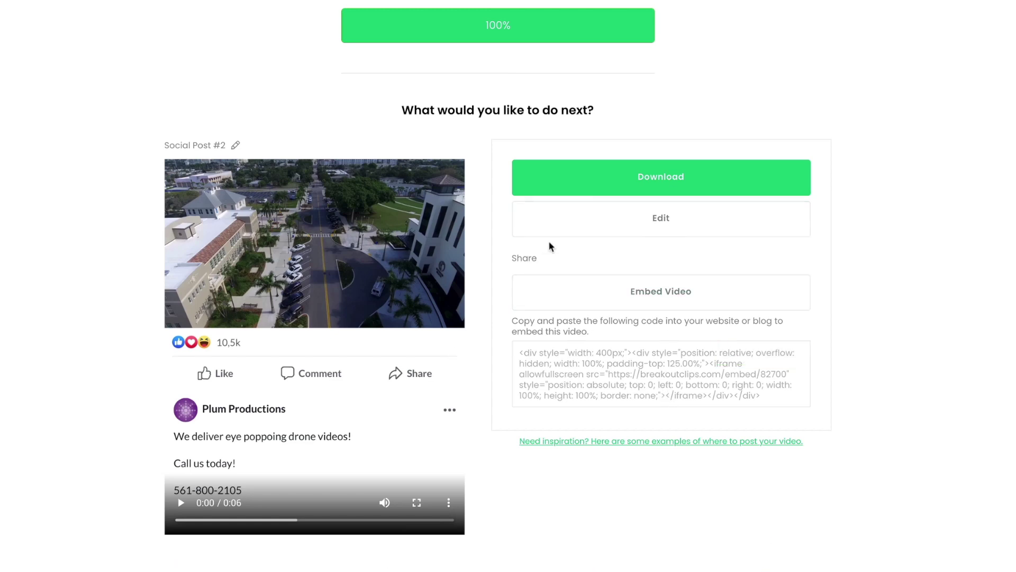
left_click(613, 186)
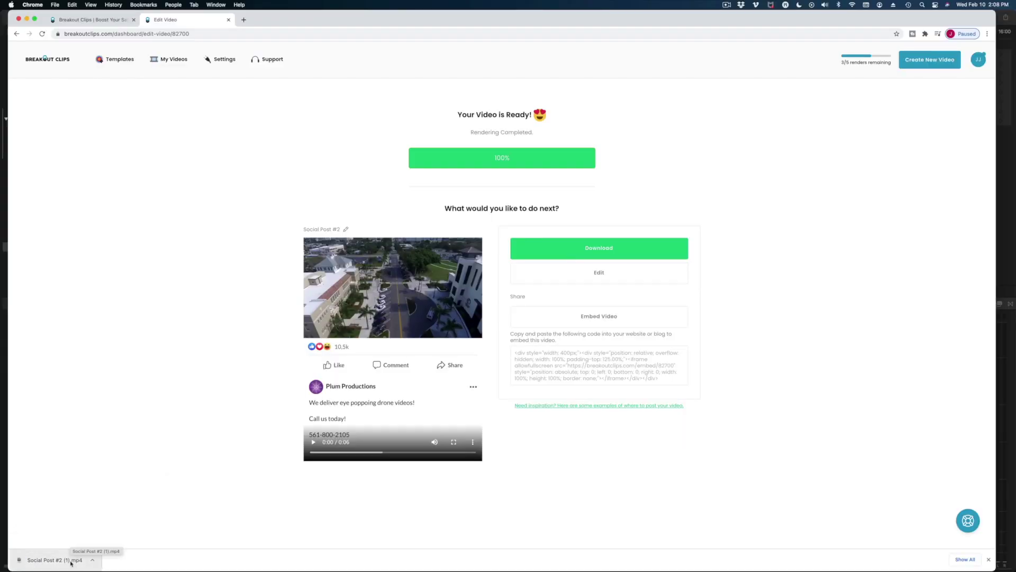
left_click(71, 563)
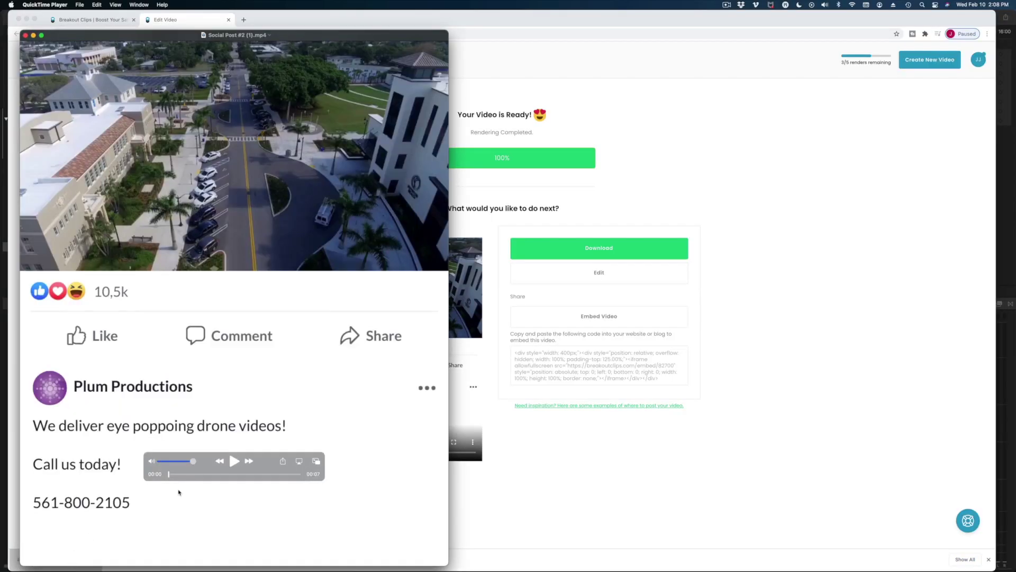
Step: Preview the MP4 in QuickTime up to the drone carrying its package, then close the player
left_click_drag(188, 475, 168, 473)
left_click_drag(259, 34, 414, 14)
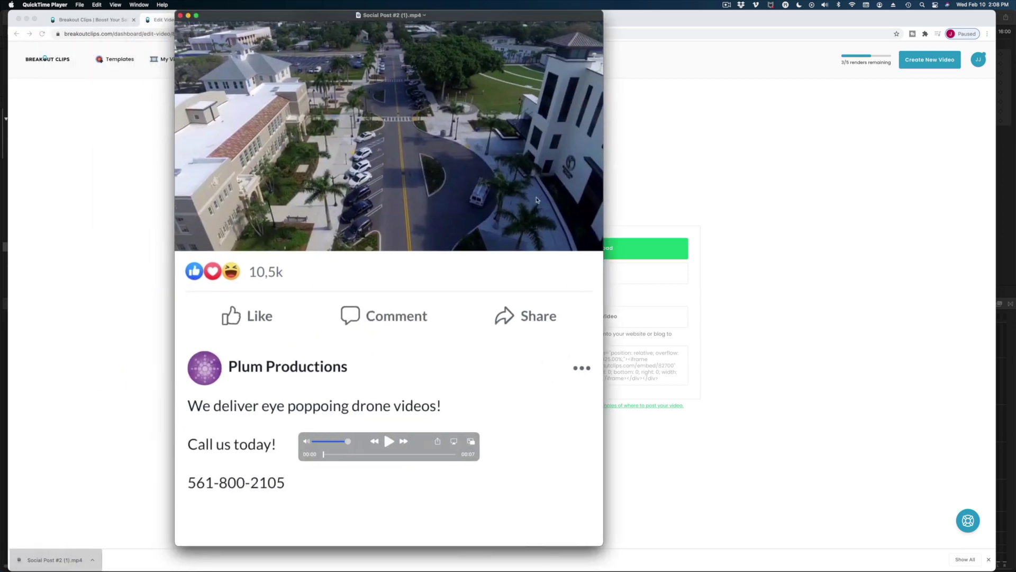
left_click_drag(609, 549, 776, 538)
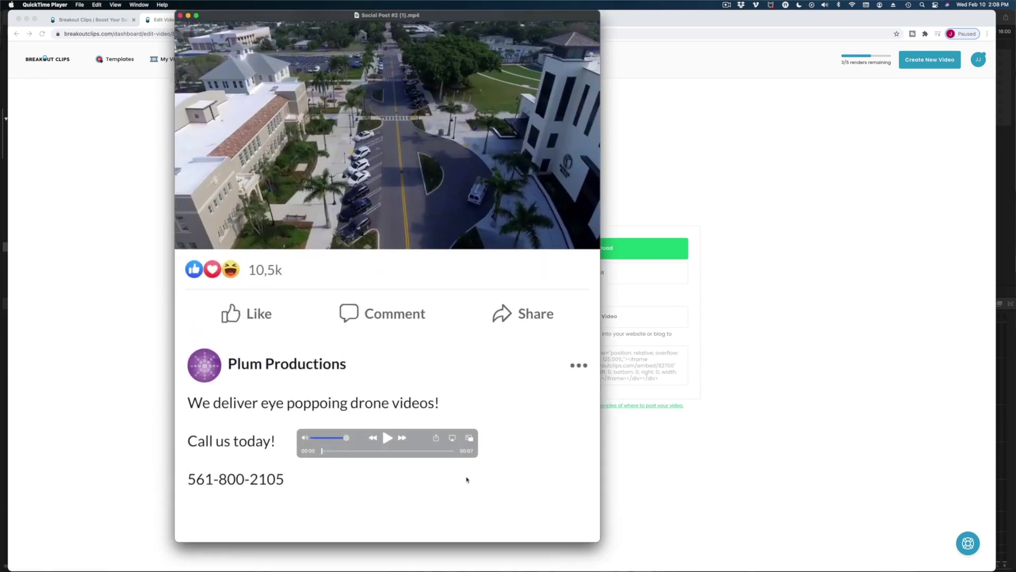
left_click(333, 451)
mouse_move(332, 451)
left_mouse_down()
mouse_move(443, 469)
mouse_move(327, 451)
left_mouse_up()
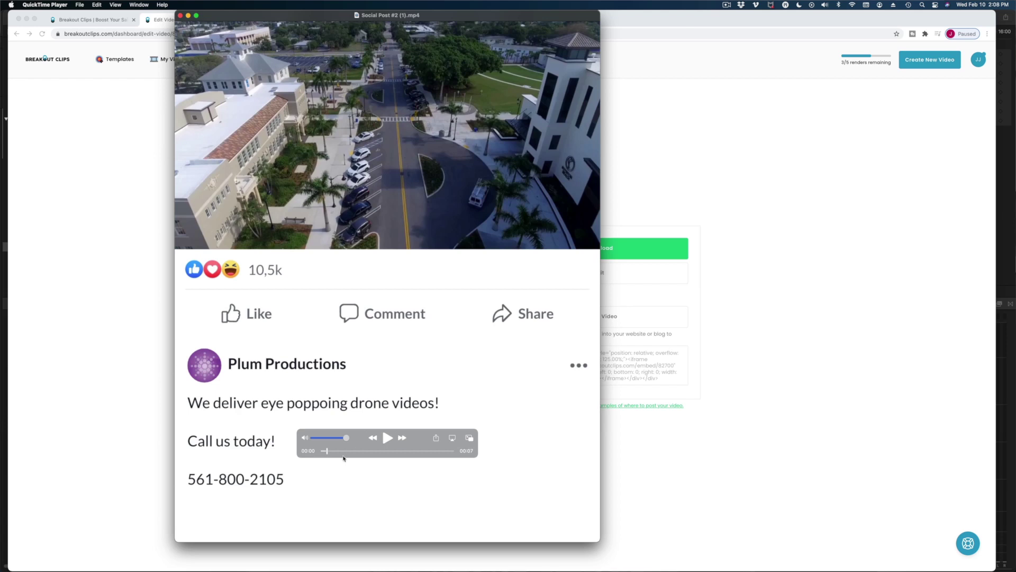
left_click_drag(344, 453, 409, 454)
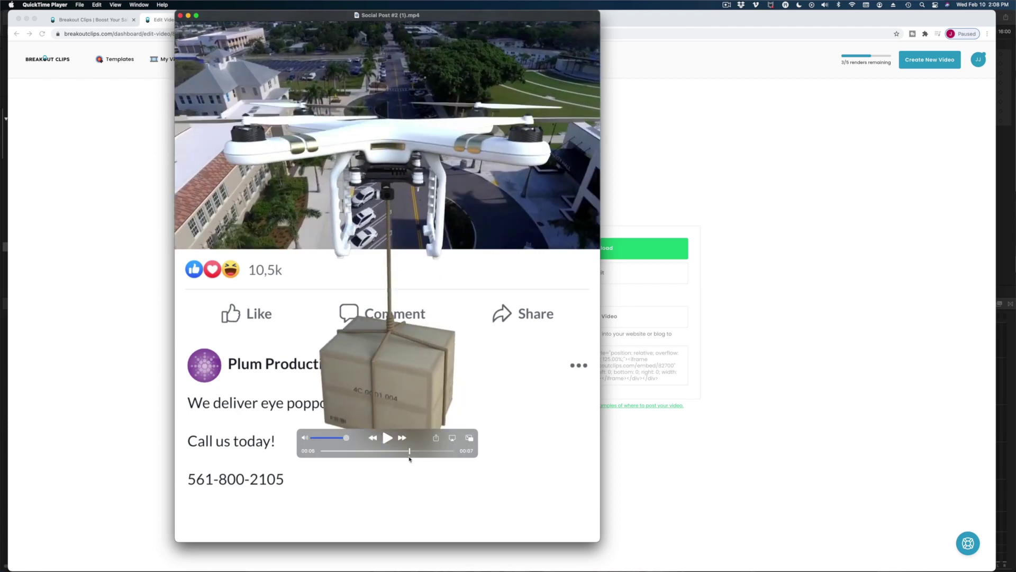
left_click(872, 429)
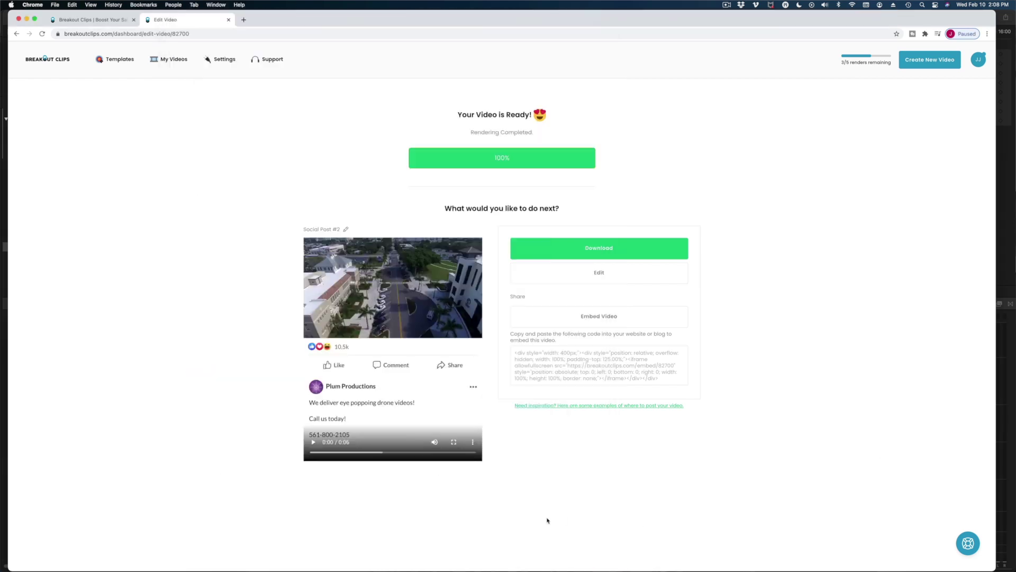
Step: Start a new Tweet to Video in Square (1:1) format
left_click(911, 64)
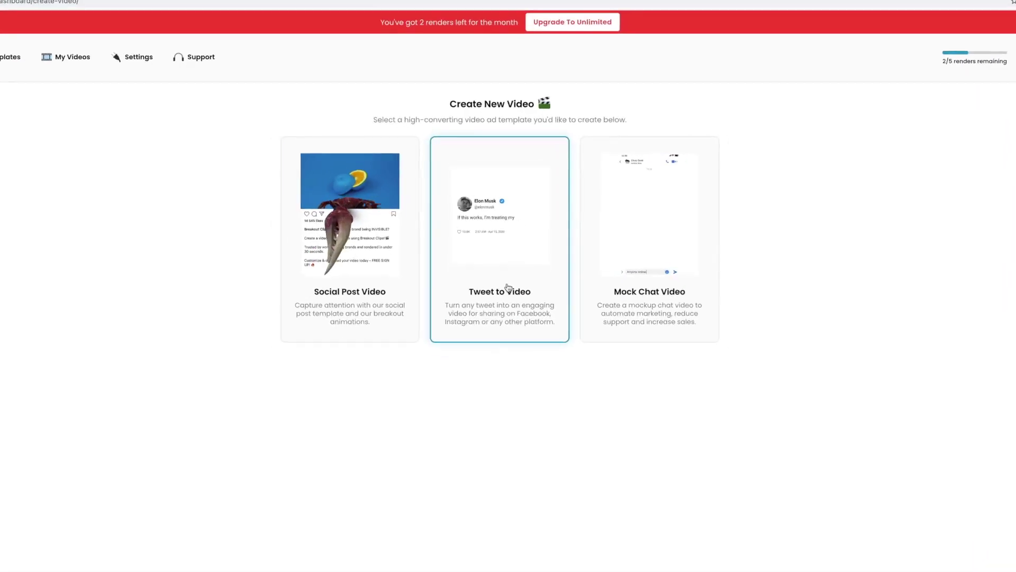
left_click(507, 288)
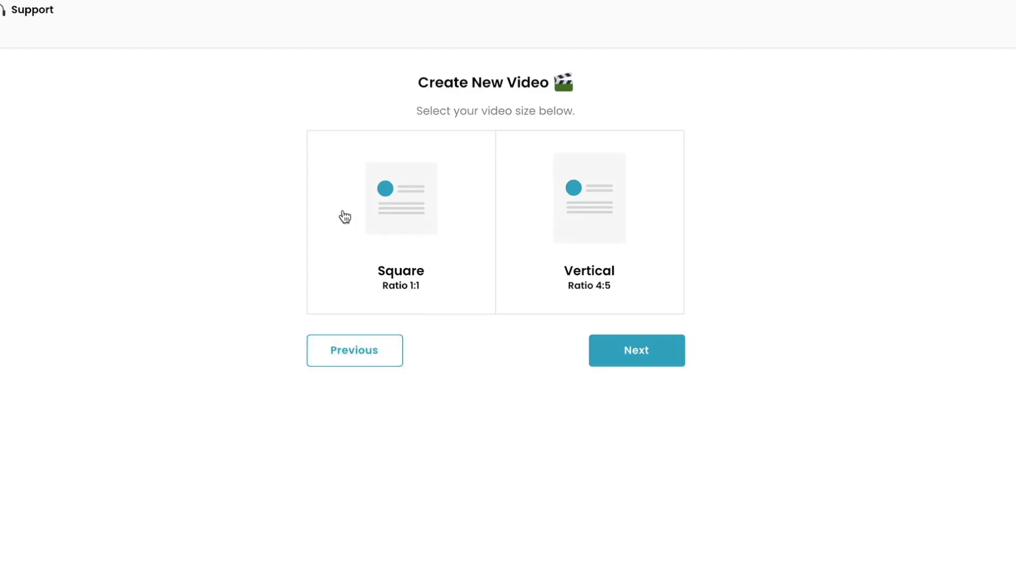
left_click(397, 217)
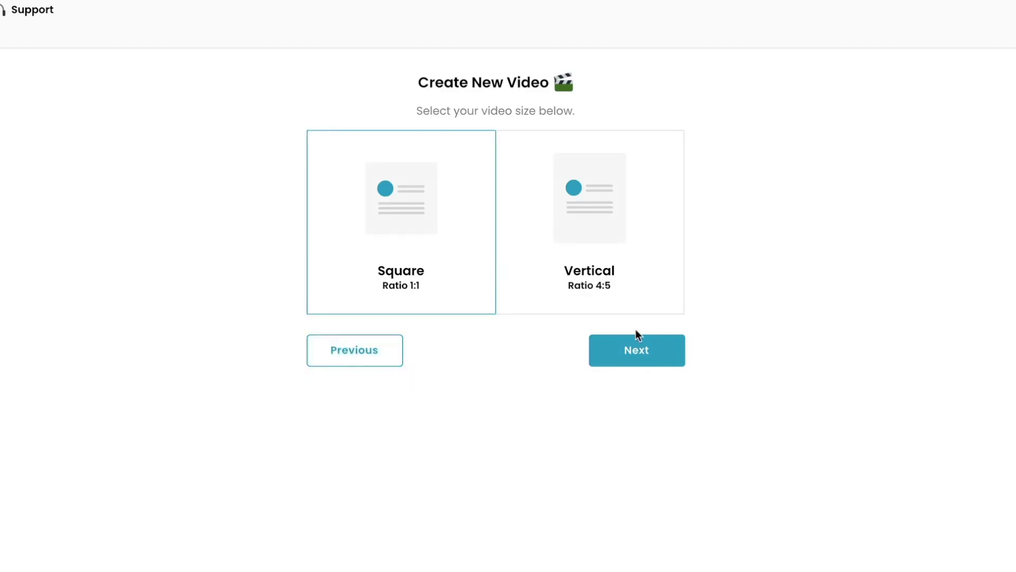
left_click(646, 360)
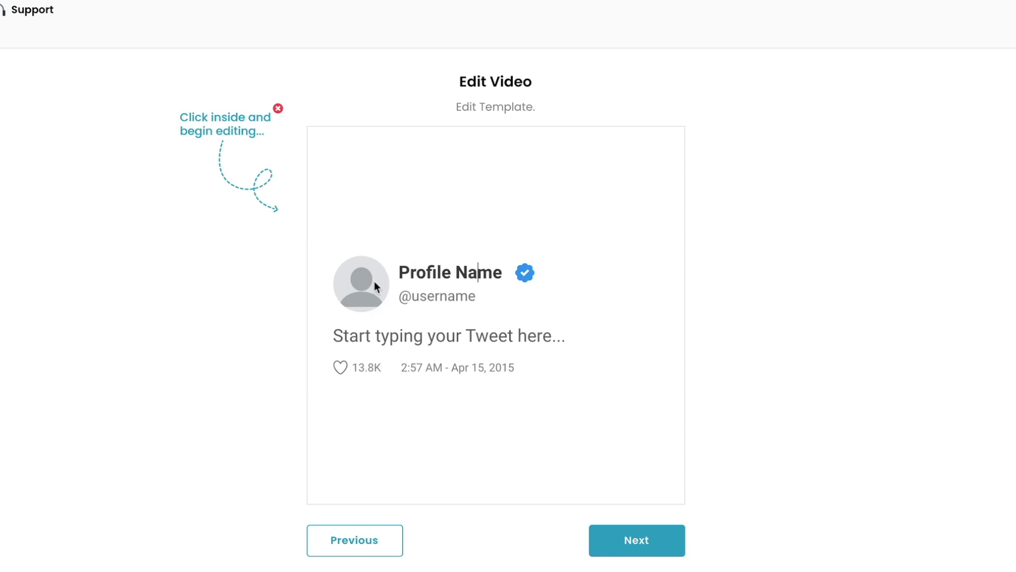
Step: Upload the logo PNG from the THUMBNAIL REDOS folder as the tweet's avatar
left_click(374, 281)
left_click(554, 328)
scroll(306, 342, "down", 10)
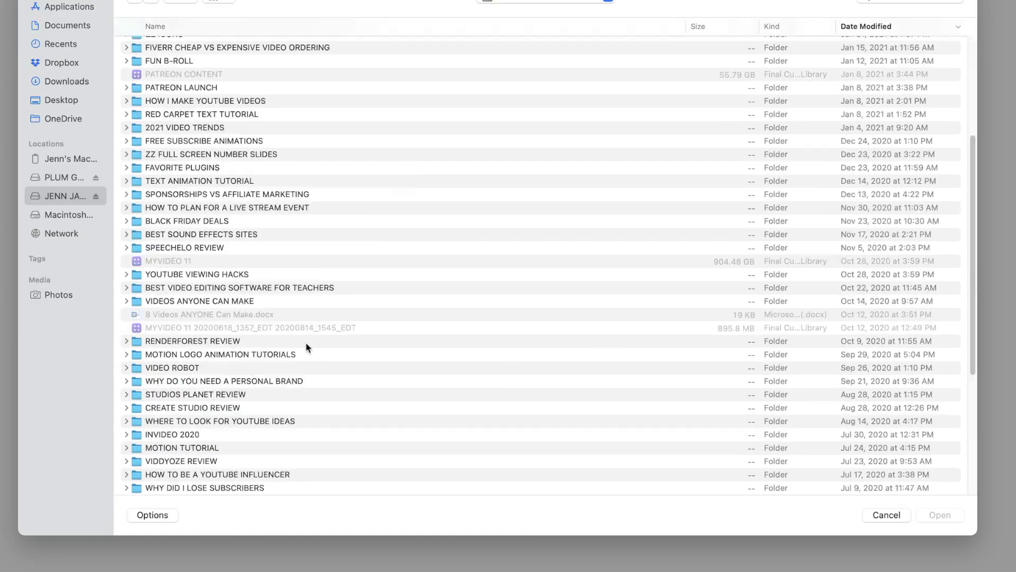
scroll(306, 342, "down", 10)
left_click(290, 361)
left_click(232, 483)
left_click(940, 515)
left_click(810, 478)
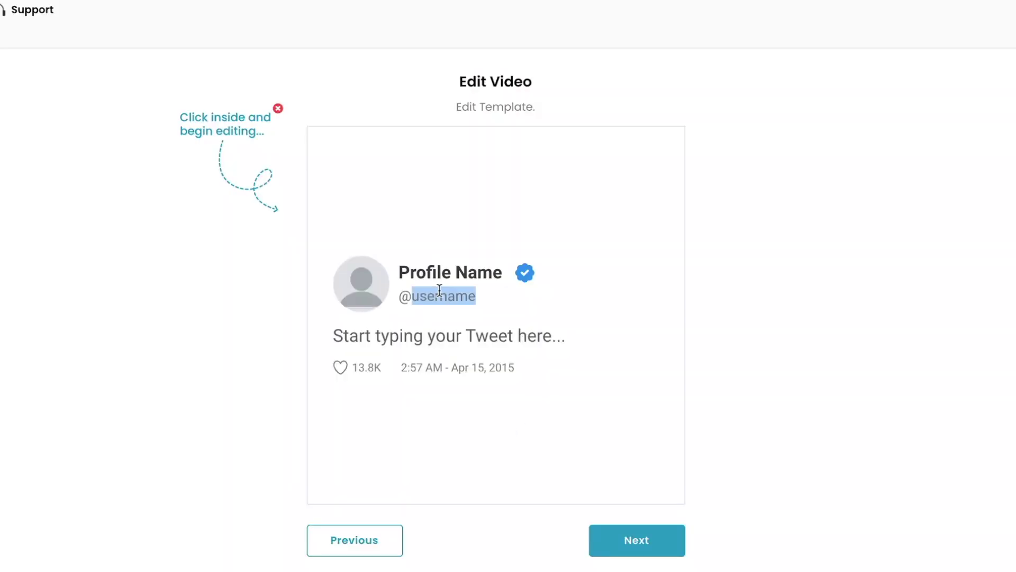
Step: Write the tweet 'Make more dynamic Instagram Posts! We'll show you how.' with the web address, then render
type("plumprods")
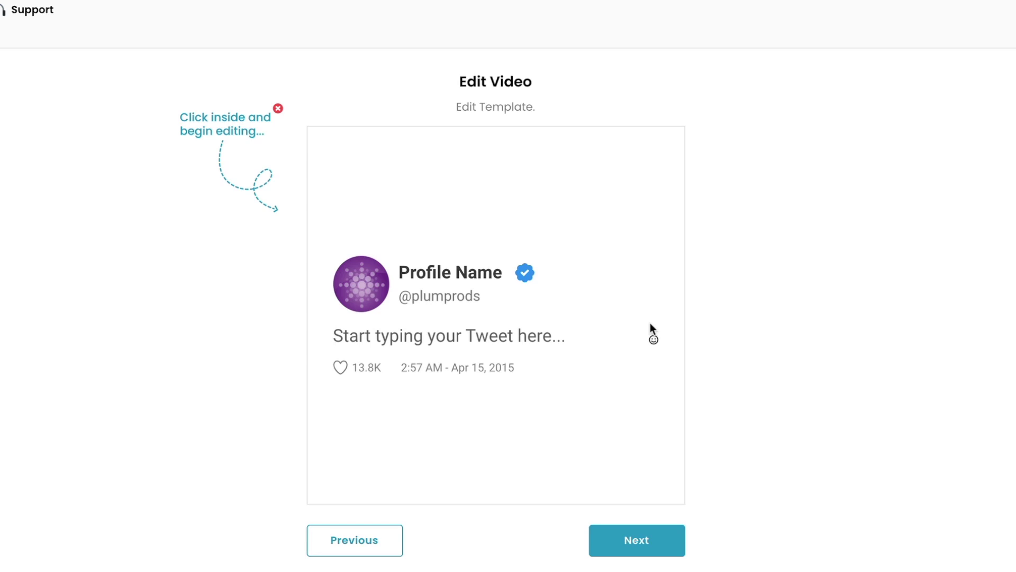
type("Make more dynamic ")
type("social m")
key("BackSpace")
key("BackSpace")
key("BackSpace")
key("BackSpace")
key("BackSpace")
key("BackSpace")
key("BackSpace")
key("BackSpace")
type("Instagram Posts! We")
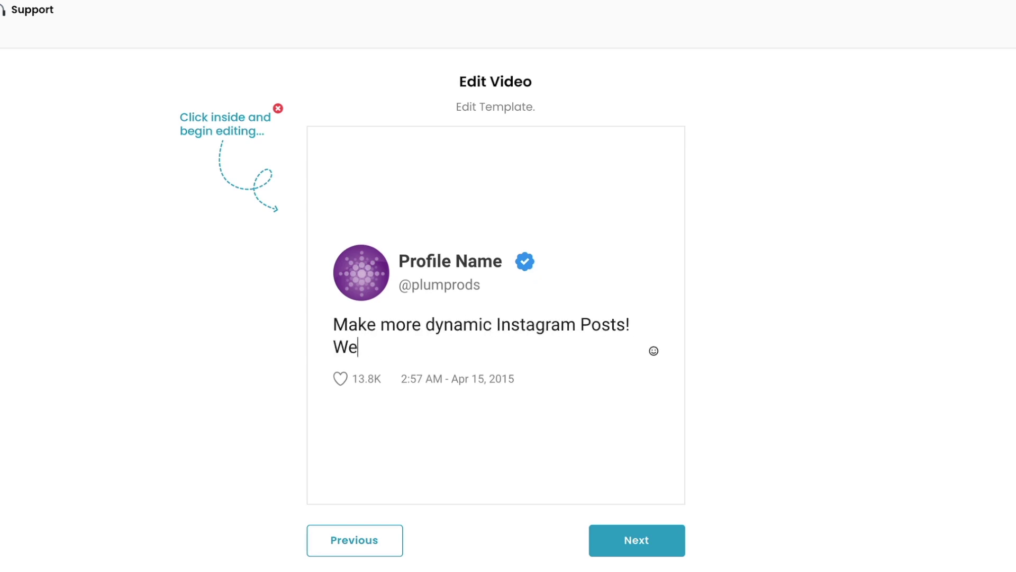
type("'ll show you how. www.plumproducitons")
key("BackSpace")
key("BackSpace")
key("BackSpace")
key("BackSpace")
key("BackSpace")
type("tionsmedia.com")
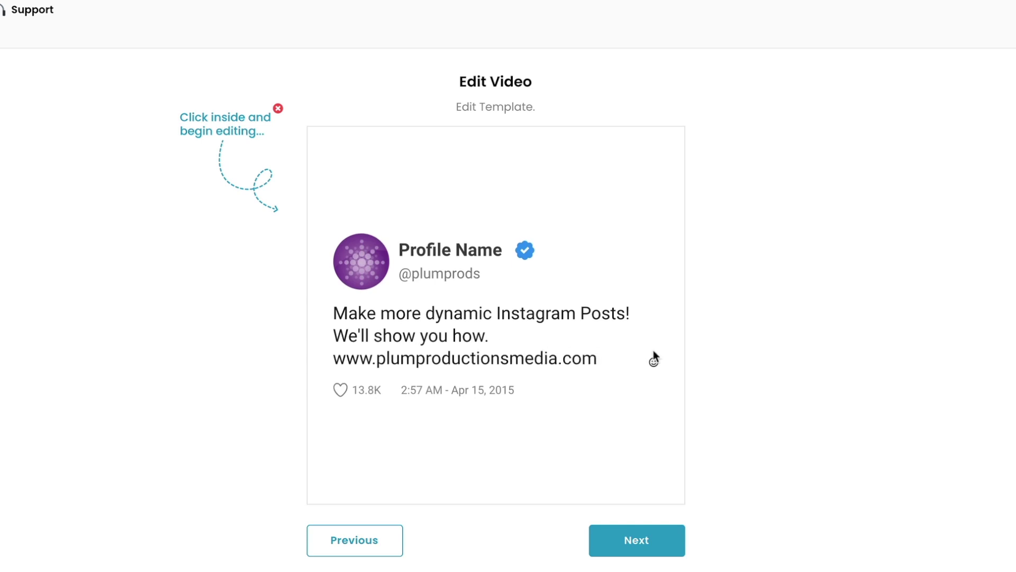
left_click(637, 540)
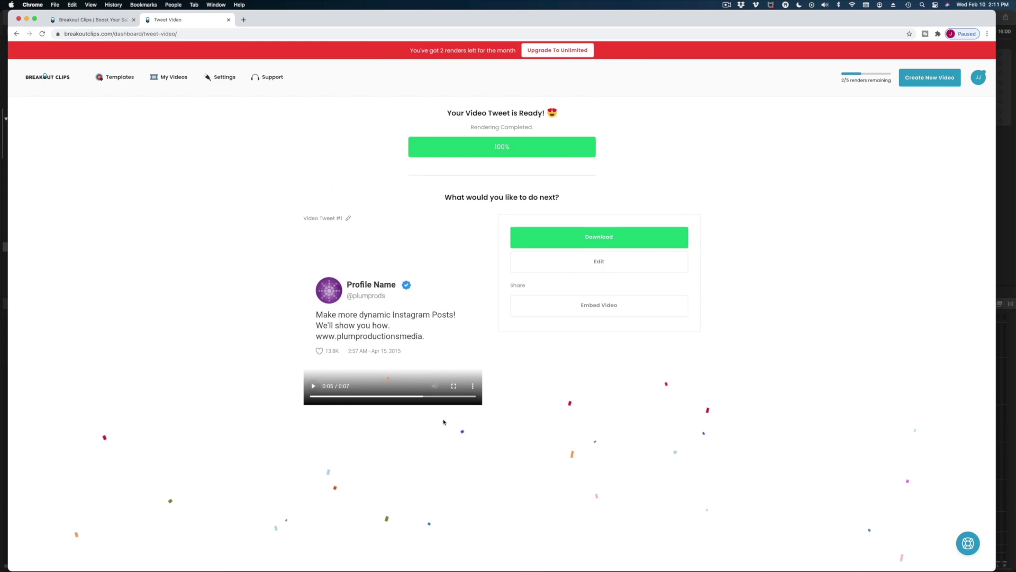
Step: Download the rendered tweet as Video Tweet #1.mp4 and play it in QuickTime
left_click(592, 241)
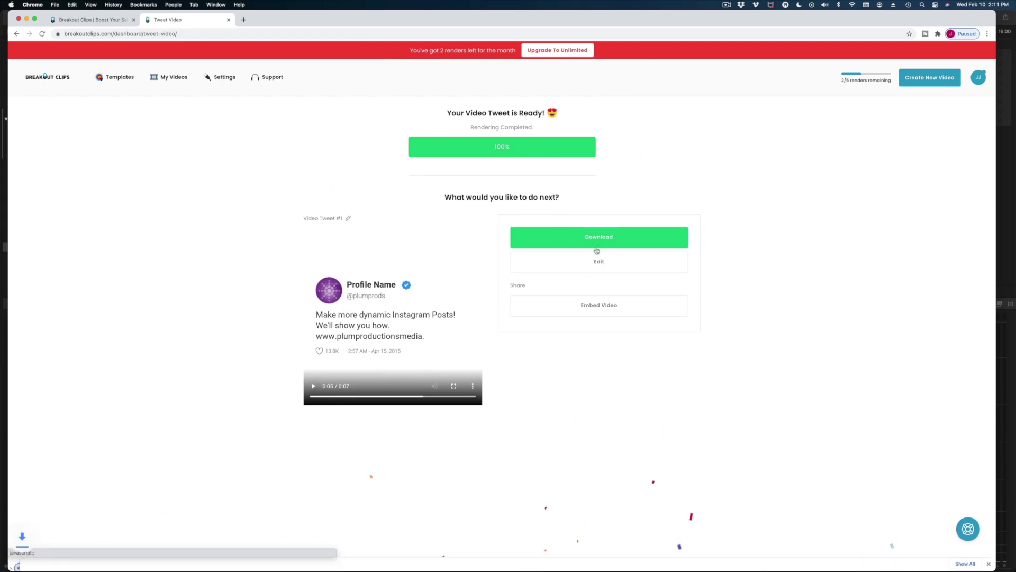
left_click(24, 561)
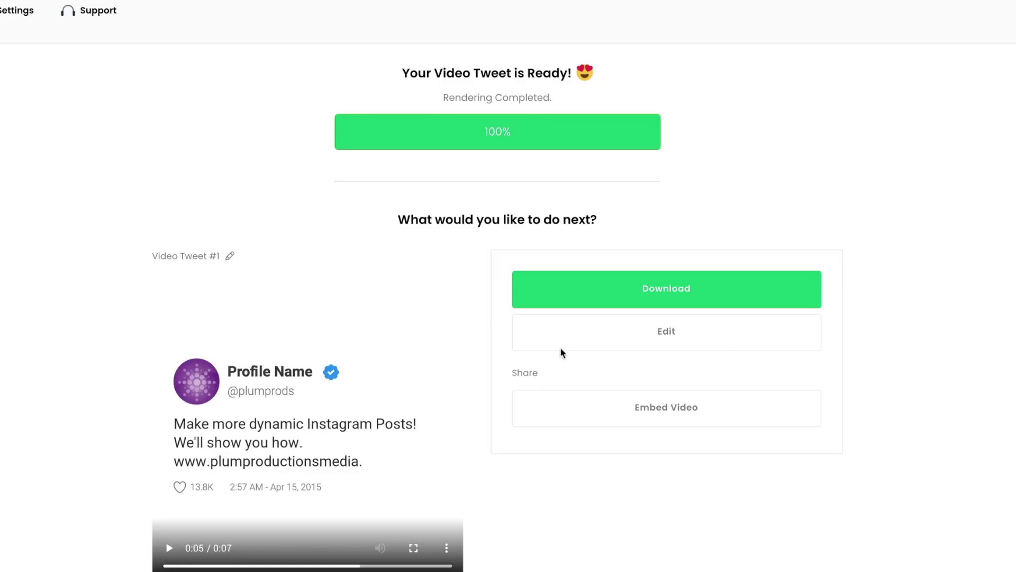
Step: Change the tweet's profile name to 'Plum Productions' and re-render the video
left_click(594, 345)
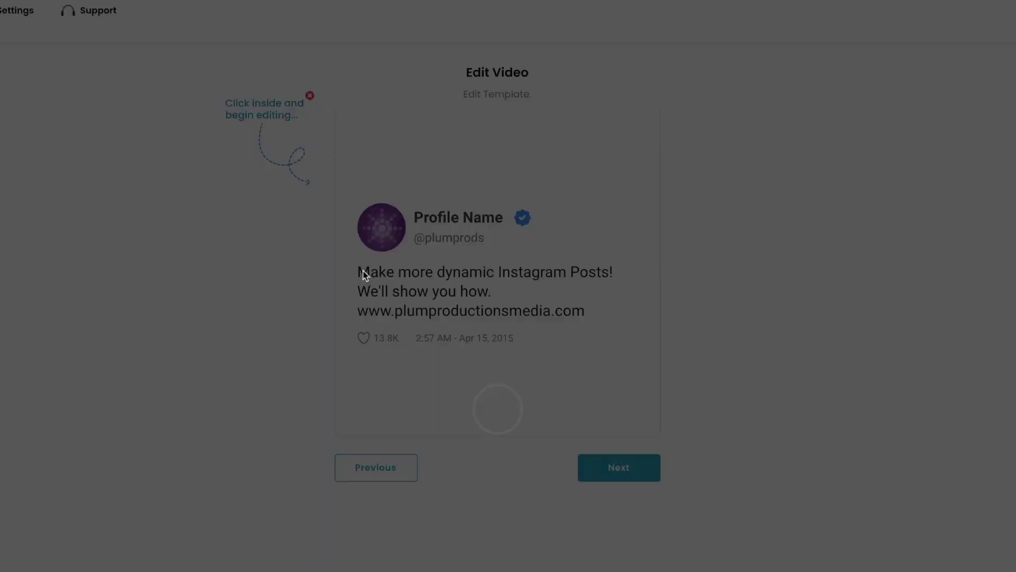
triple_click(455, 217)
type("Plum Productions")
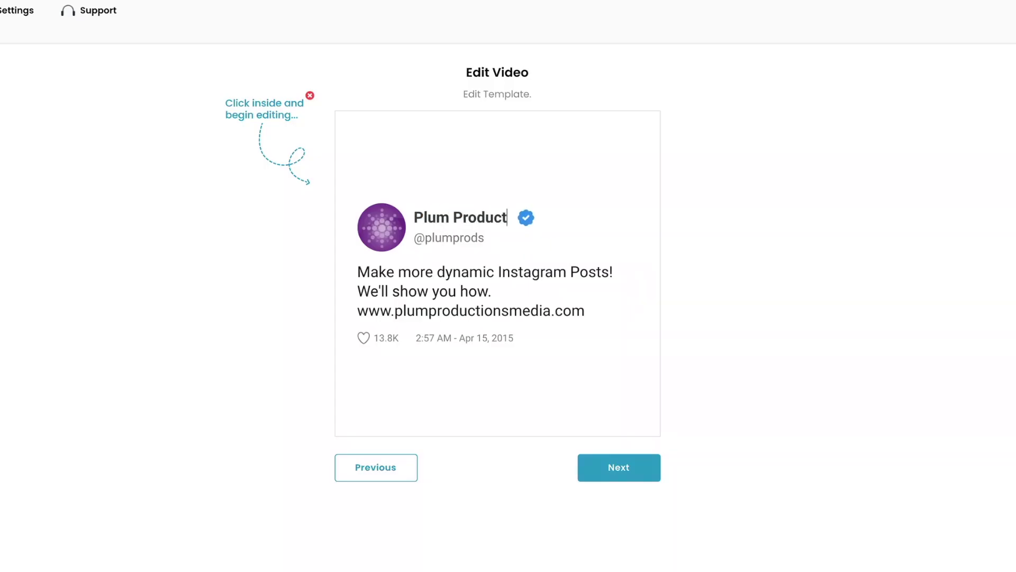
left_click(624, 467)
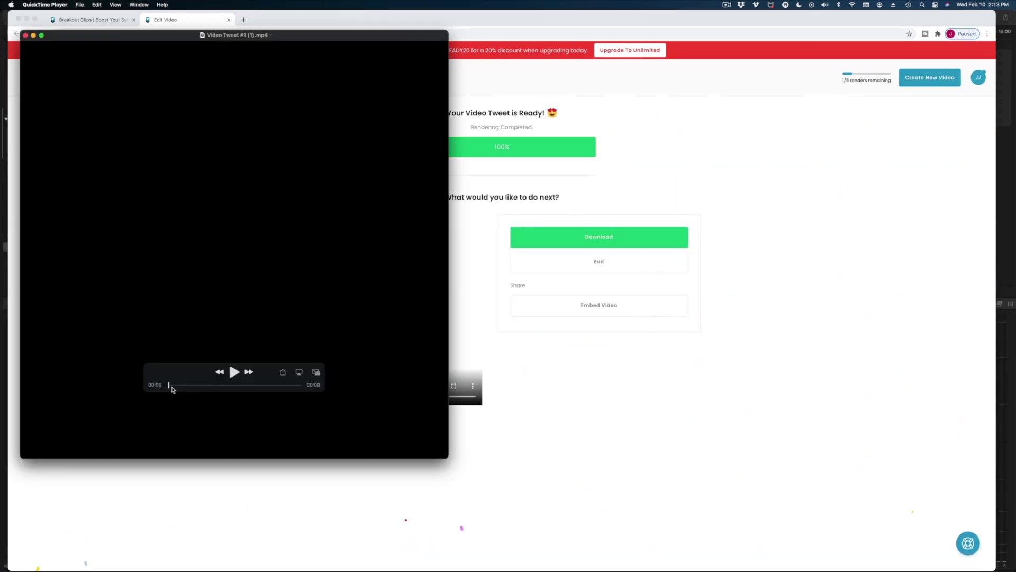
Step: Scrub through the re-rendered video in QuickTime, close it, and begin a new video
left_click_drag(175, 385, 272, 392)
left_click(32, 35)
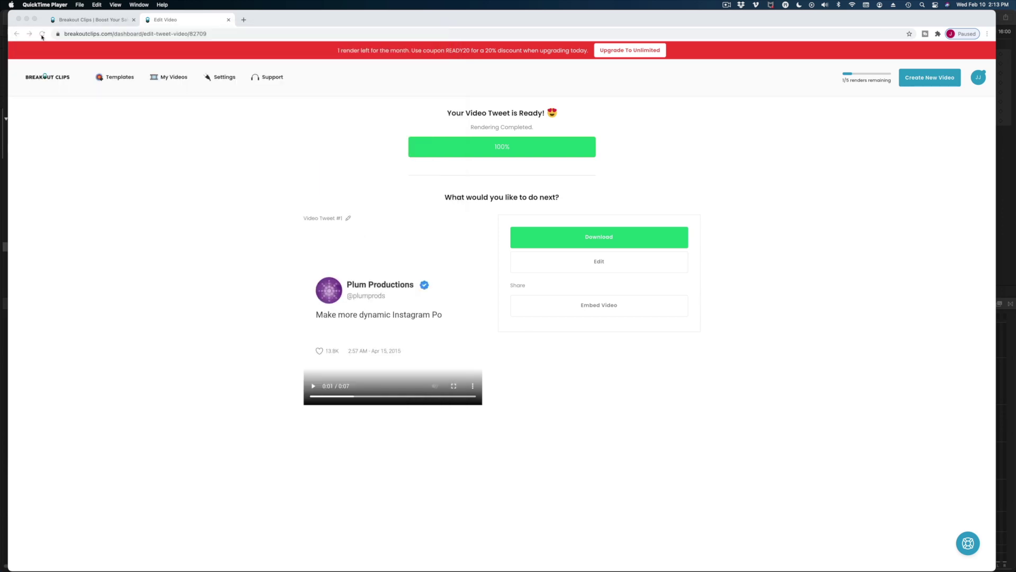
left_click(925, 86)
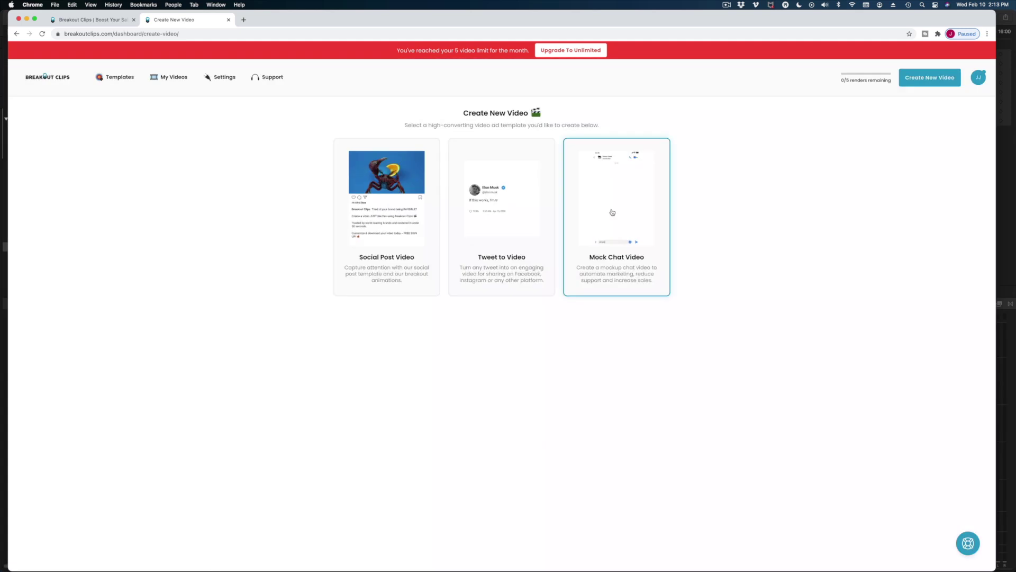
Step: Choose the Mock Chat Video template to open a new tweet for editing
left_click(613, 213)
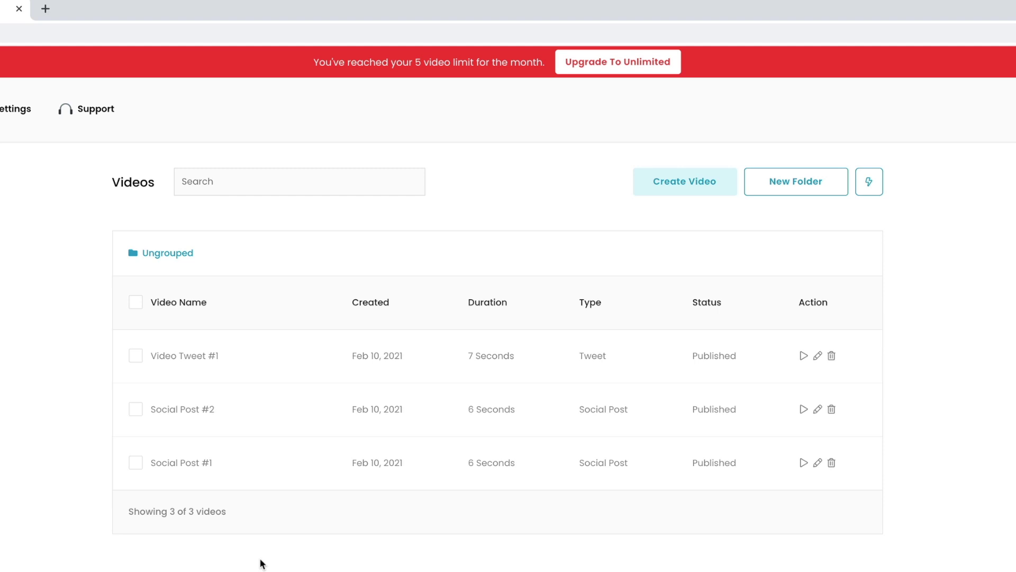
left_click(701, 184)
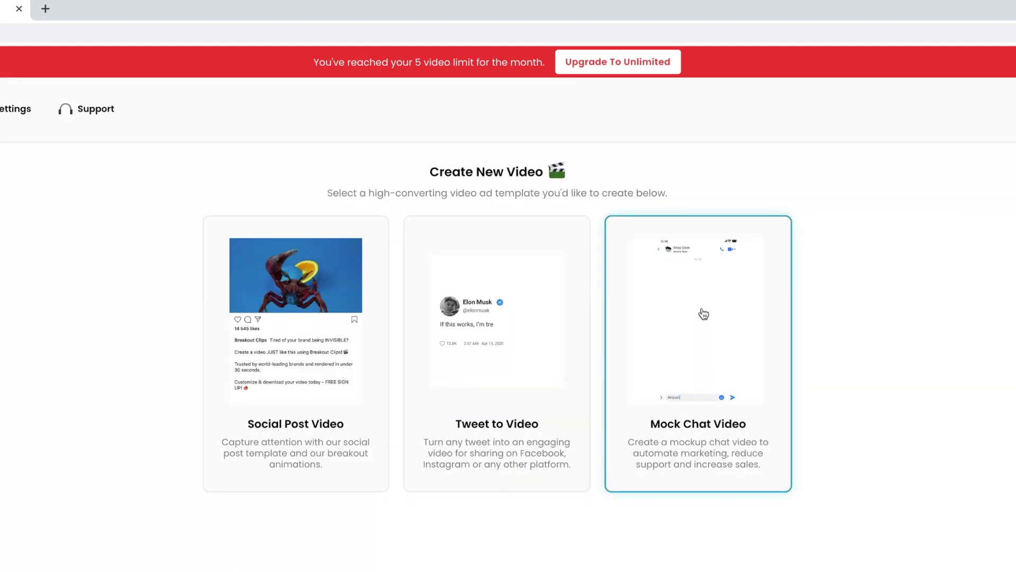
left_click(703, 312)
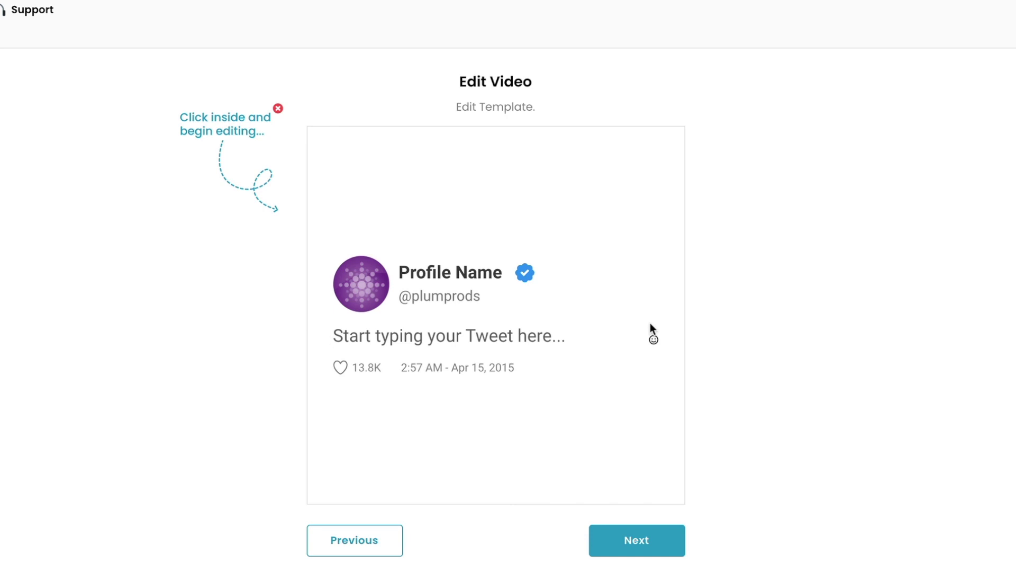
Step: Start the tweet text with 'Make', then bring up the subscription upgrade plans
left_click(650, 322)
type("Mak")
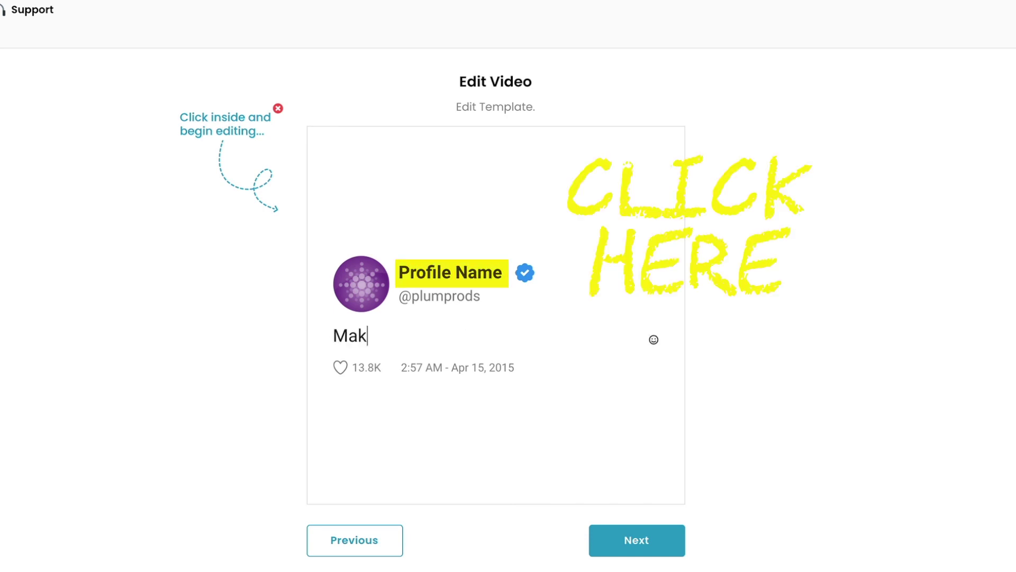
type("e")
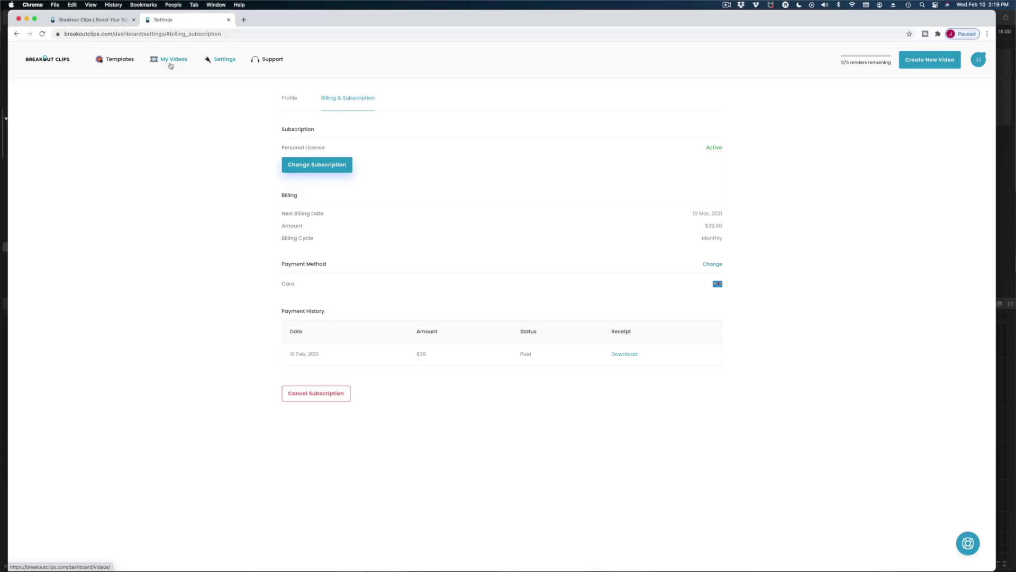
left_click(291, 168)
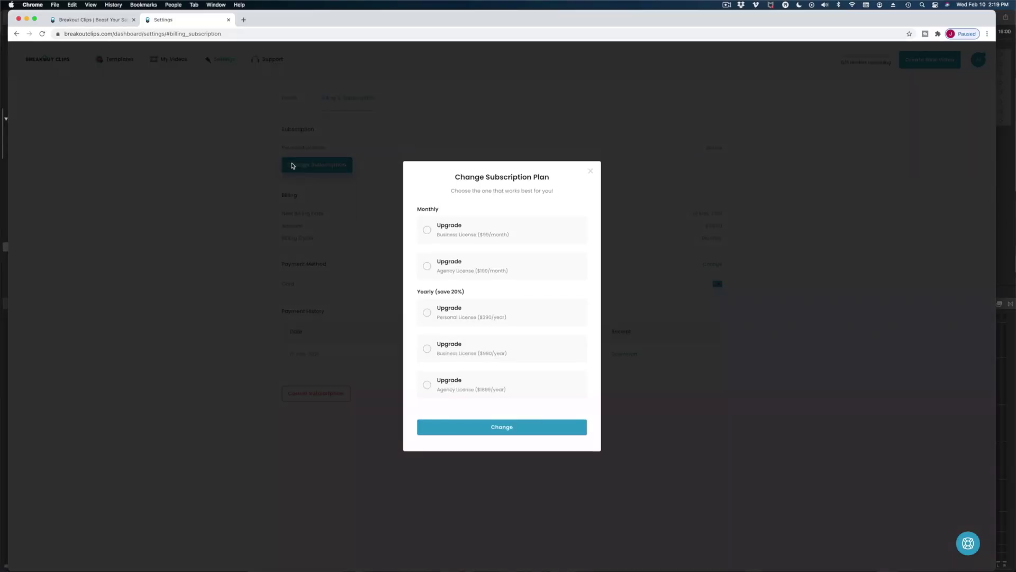